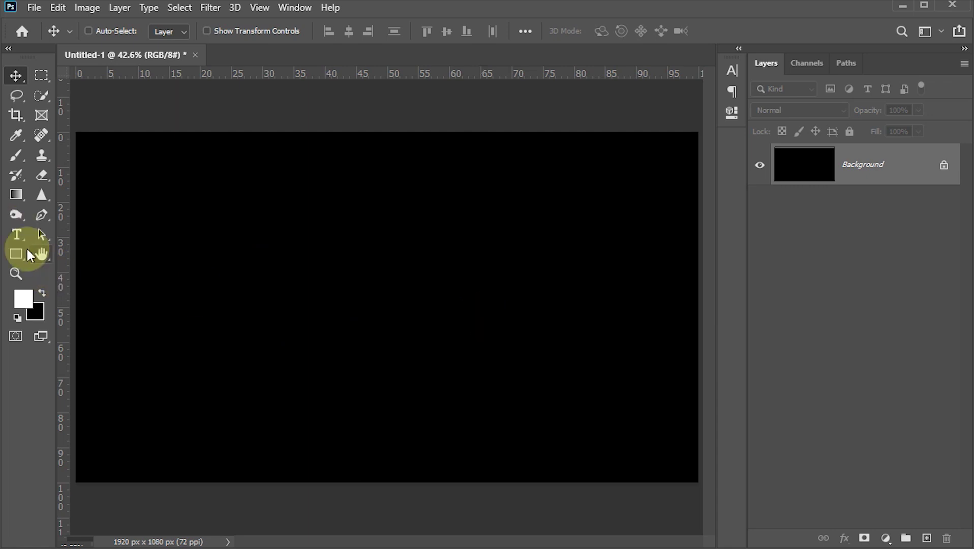
Step: Set the Horizontal Type Tool to Acklin Regular, 320 pt, with white text colour
{"action": "left_click_drag", "start_coordinate": [21, 240], "coordinate": [71, 234]}
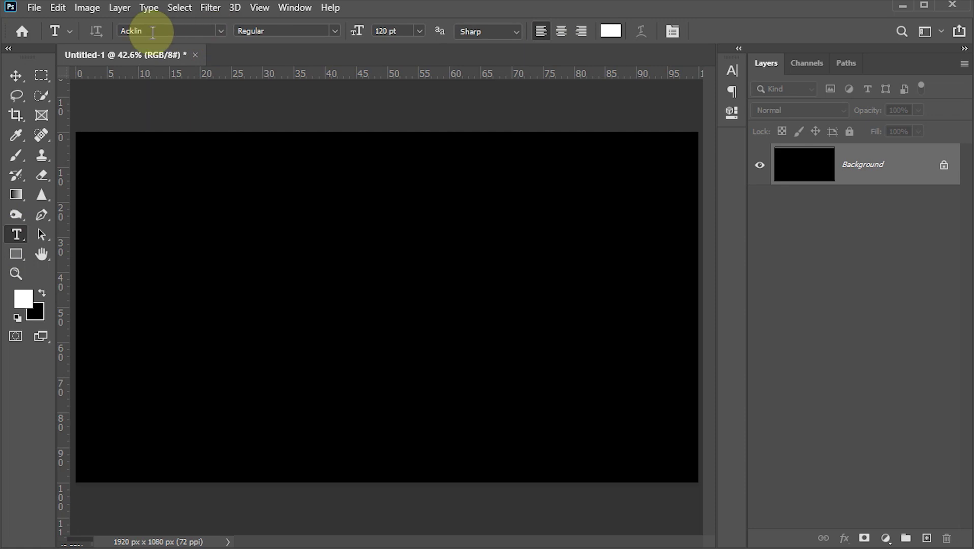
{"action": "left_click", "coordinate": [219, 30]}
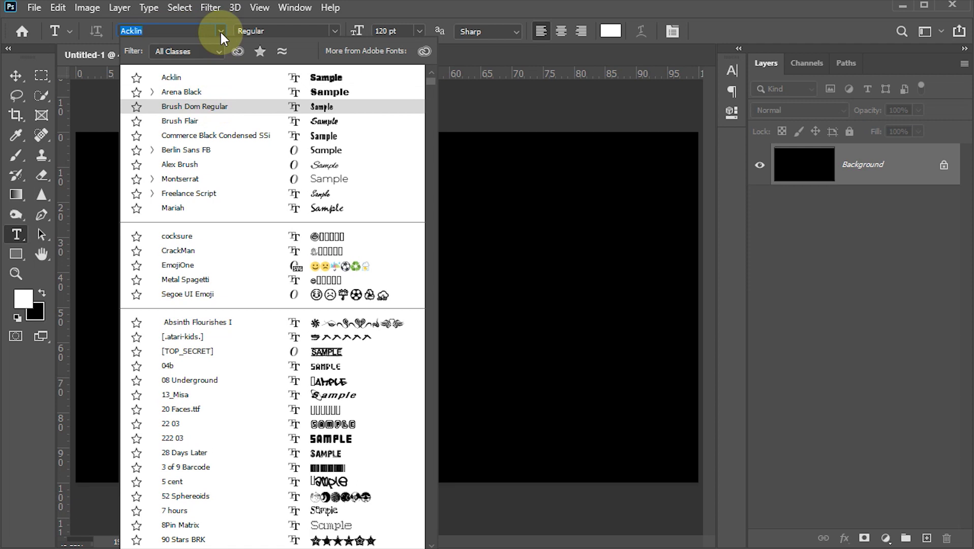
{"action": "left_click", "coordinate": [168, 78]}
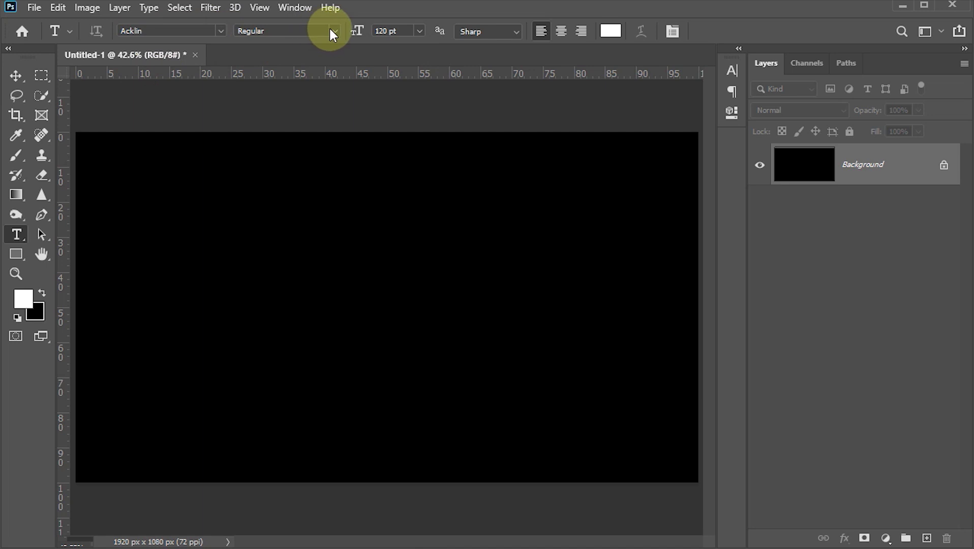
{"action": "left_click", "coordinate": [404, 29]}
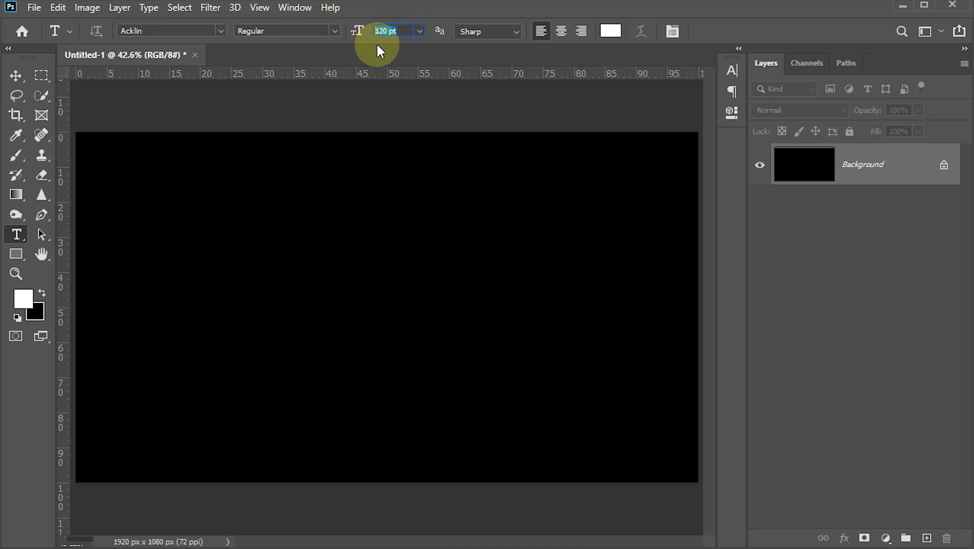
{"action": "type", "text": "320"}
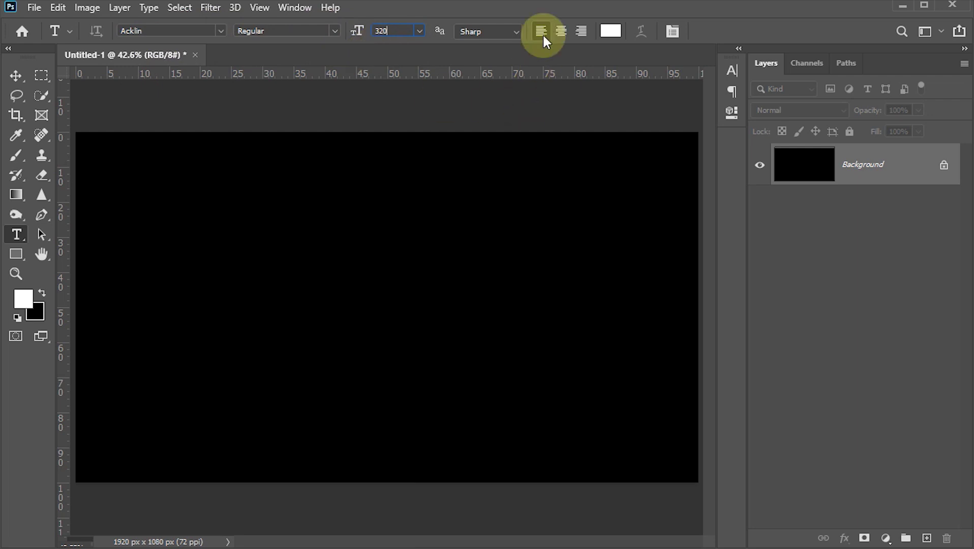
{"action": "left_click", "coordinate": [610, 31]}
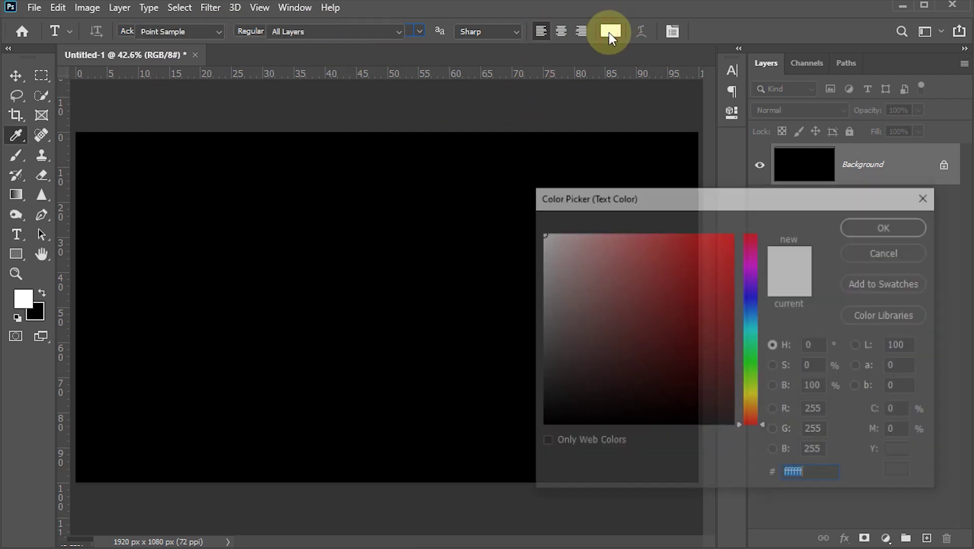
{"action": "left_click", "coordinate": [891, 252]}
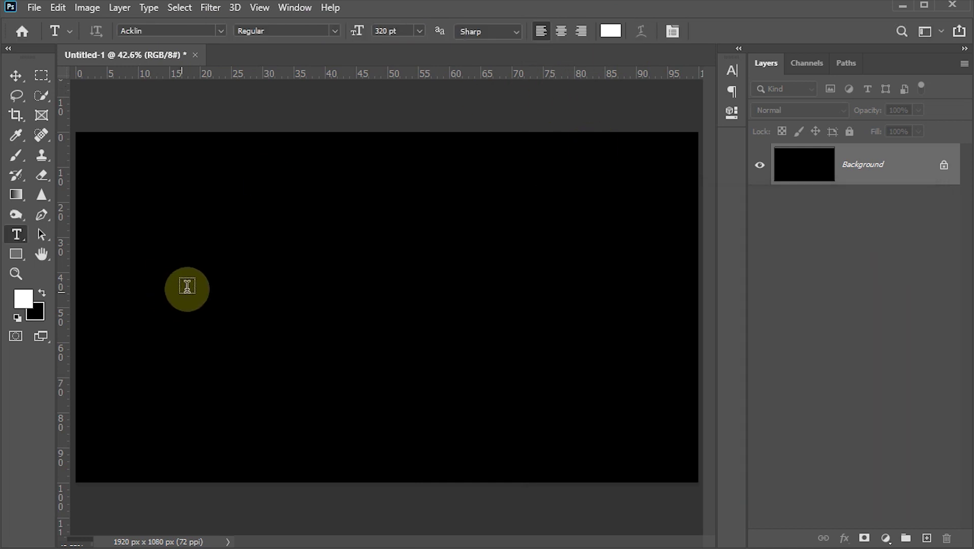
Step: Type the word 'create' in the upper-left of the canvas and commit it
{"action": "left_click", "coordinate": [185, 235]}
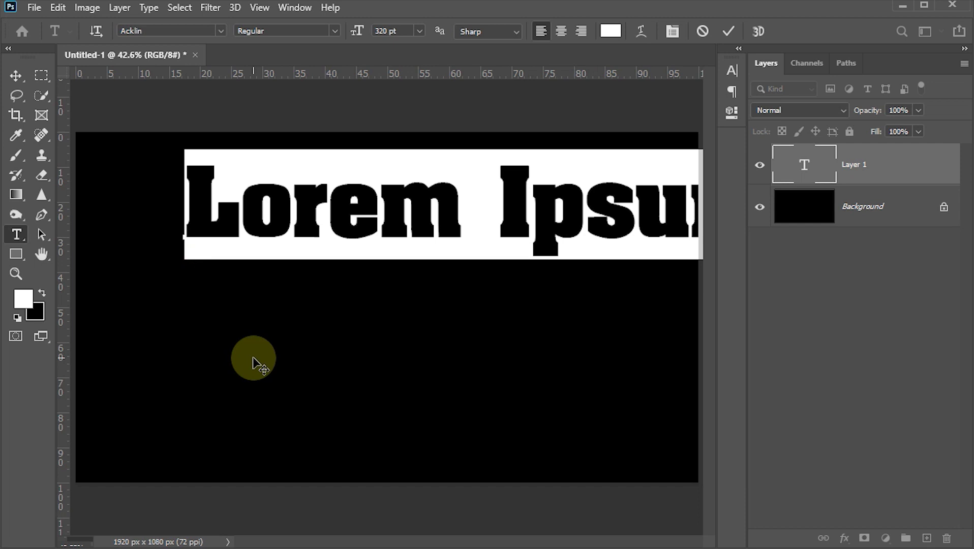
{"action": "type", "text": "create"}
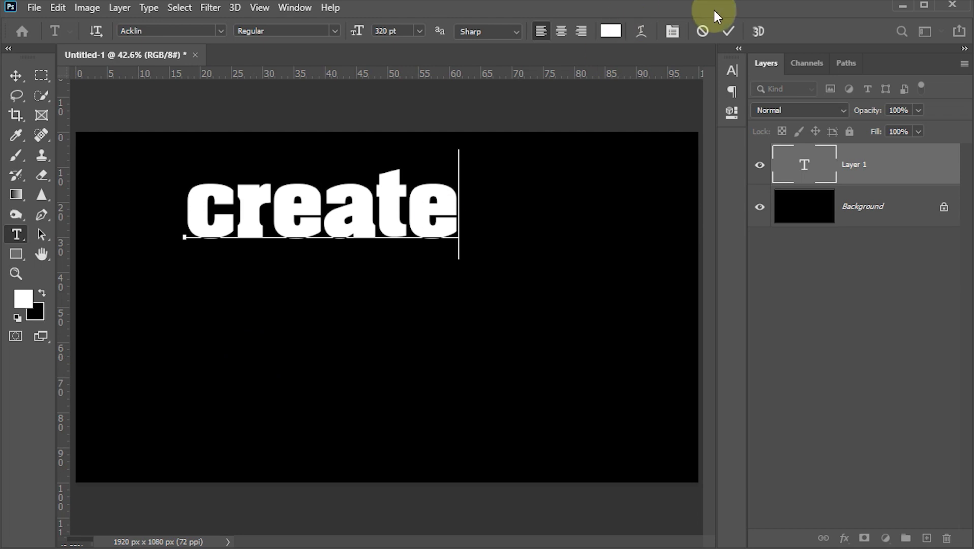
{"action": "left_click", "coordinate": [728, 31]}
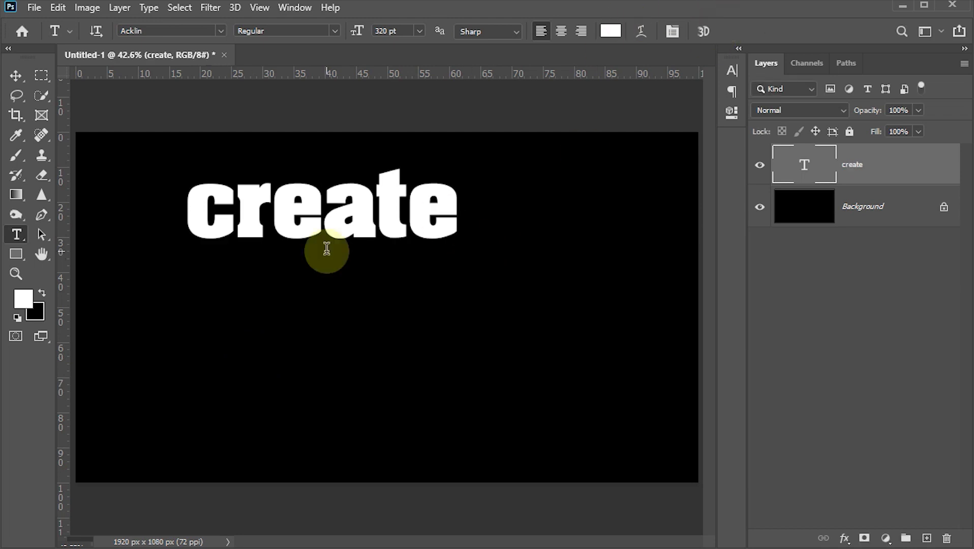
Step: Apply All Caps and Faux Italic to the text in the Character panel
{"action": "left_click", "coordinate": [732, 70]}
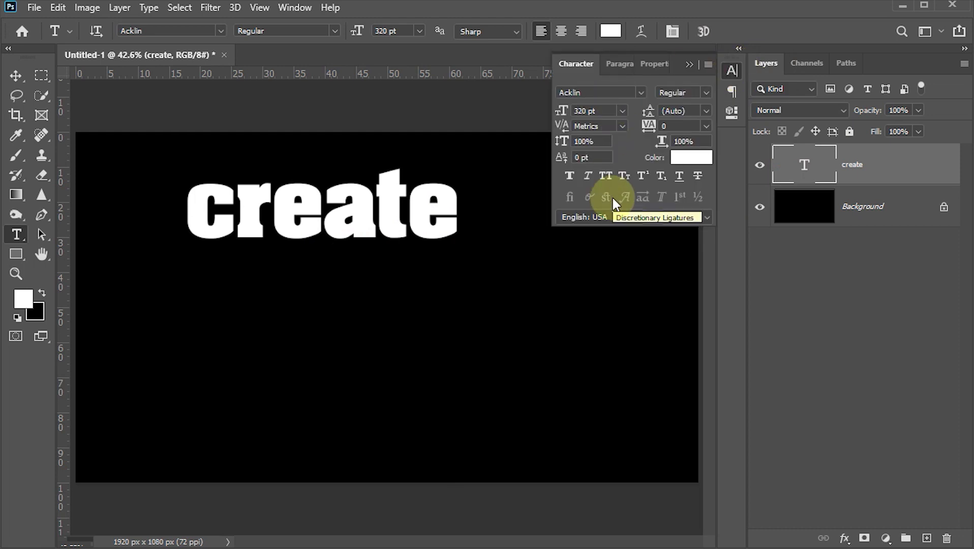
{"action": "left_click", "coordinate": [285, 7]}
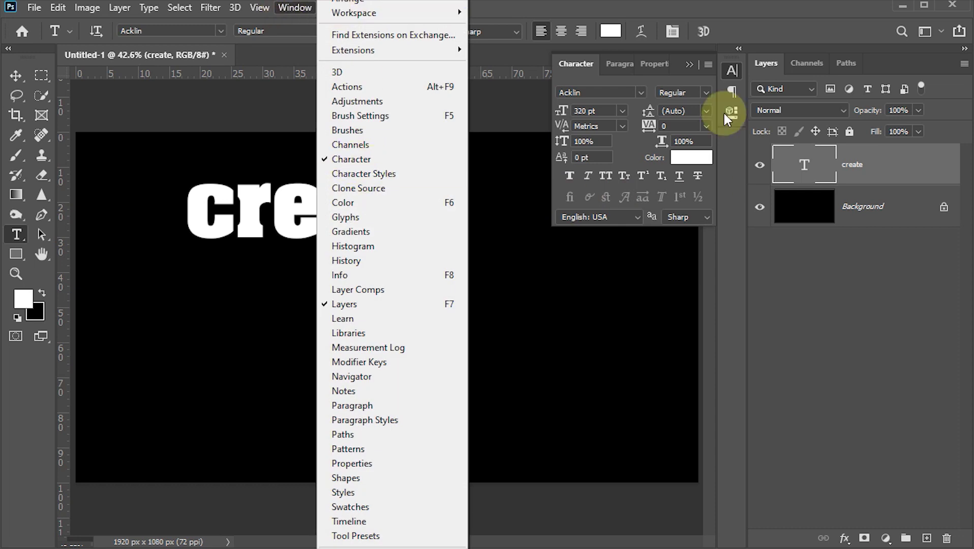
{"action": "left_click", "coordinate": [731, 69]}
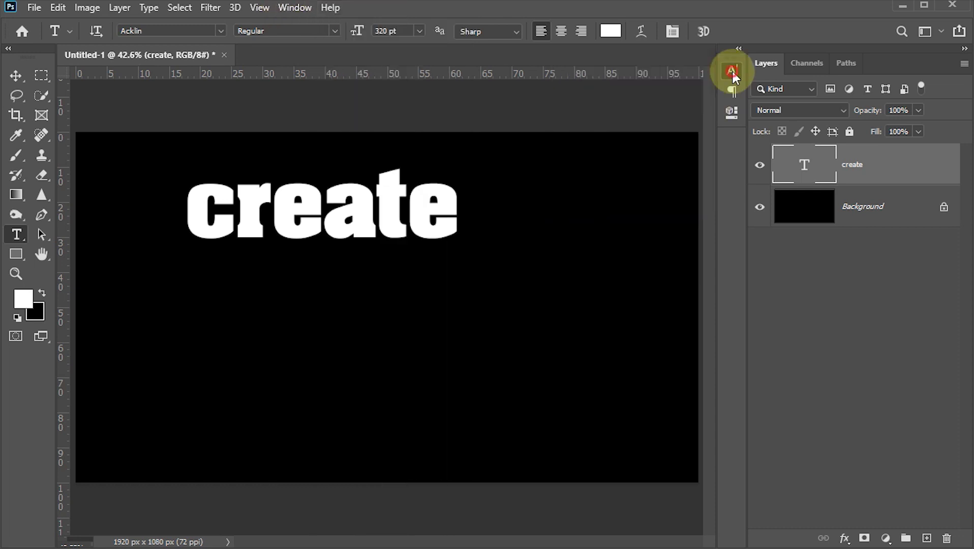
{"action": "left_click", "coordinate": [730, 69]}
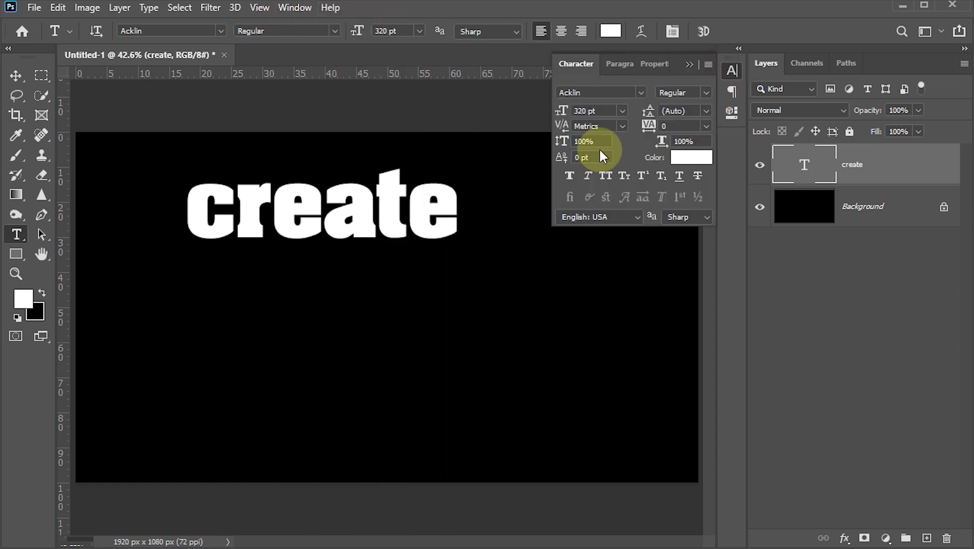
{"action": "left_click", "coordinate": [605, 176]}
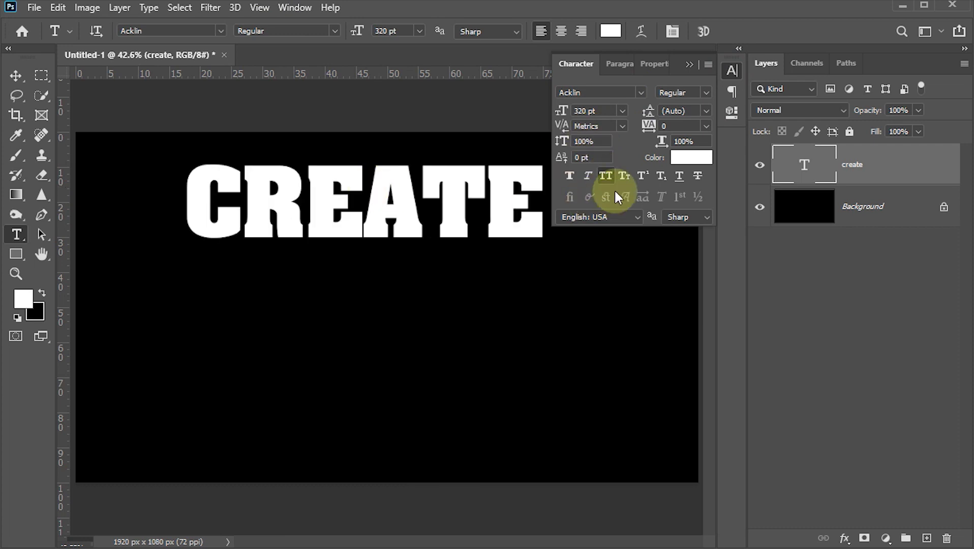
{"action": "left_click", "coordinate": [588, 177]}
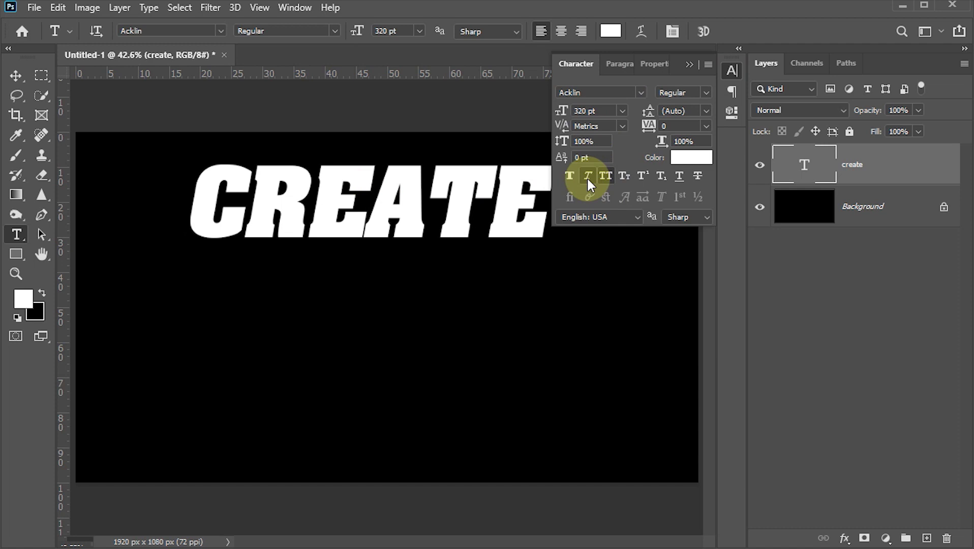
{"action": "left_click", "coordinate": [730, 69]}
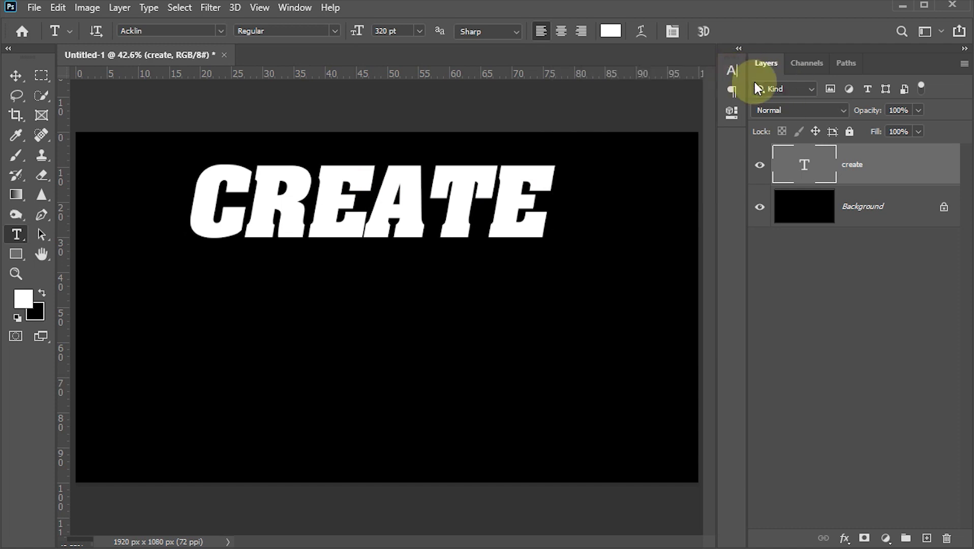
Step: Alt-drag a copy of CREATE below it and retype it as PERFECT
{"action": "left_click", "coordinate": [16, 76]}
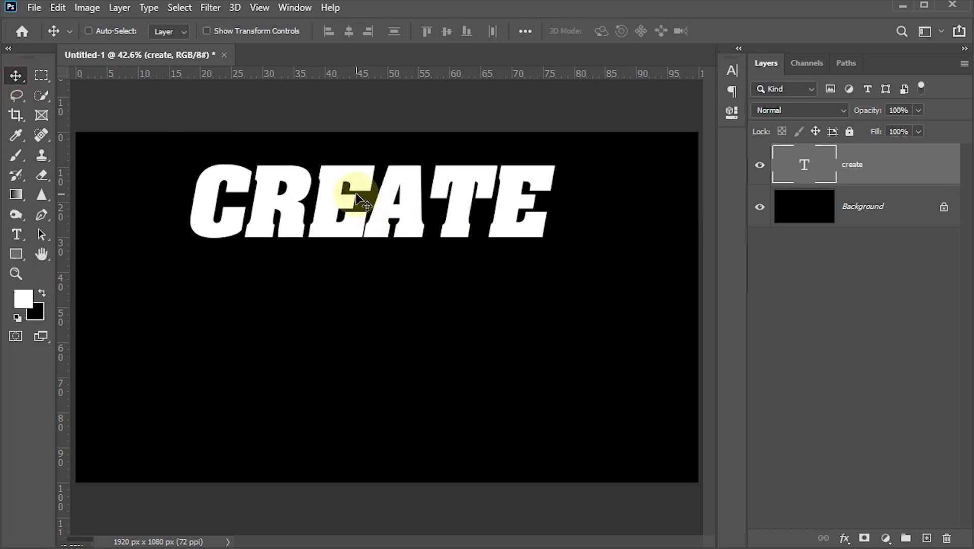
{"action": "left_click_drag", "start_coordinate": [375, 194], "coordinate": [377, 275]}
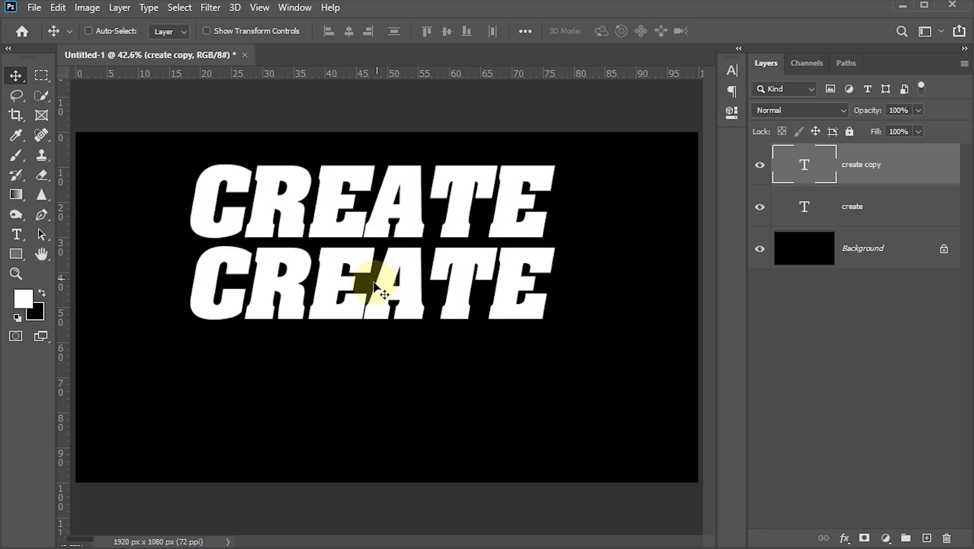
{"action": "key", "text": "t"}
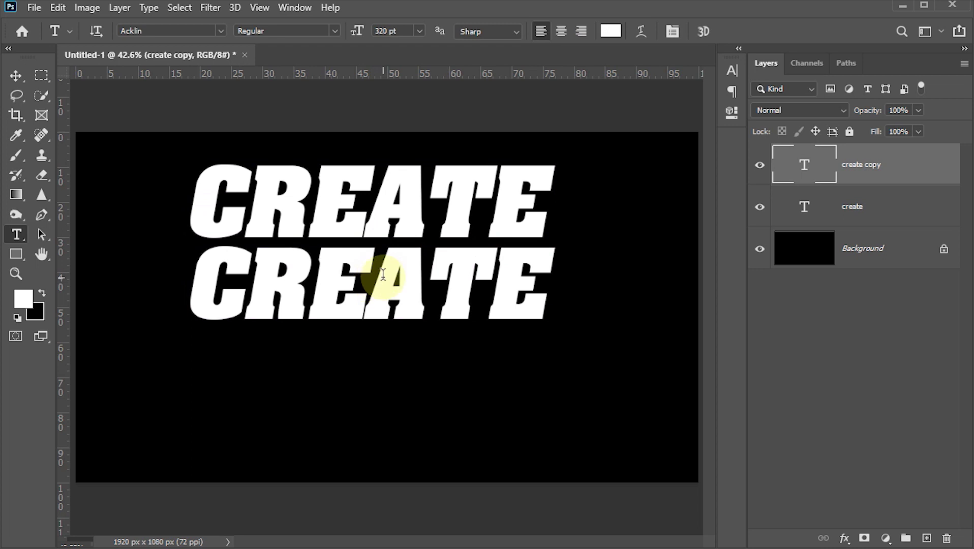
{"action": "double_click", "coordinate": [391, 283]}
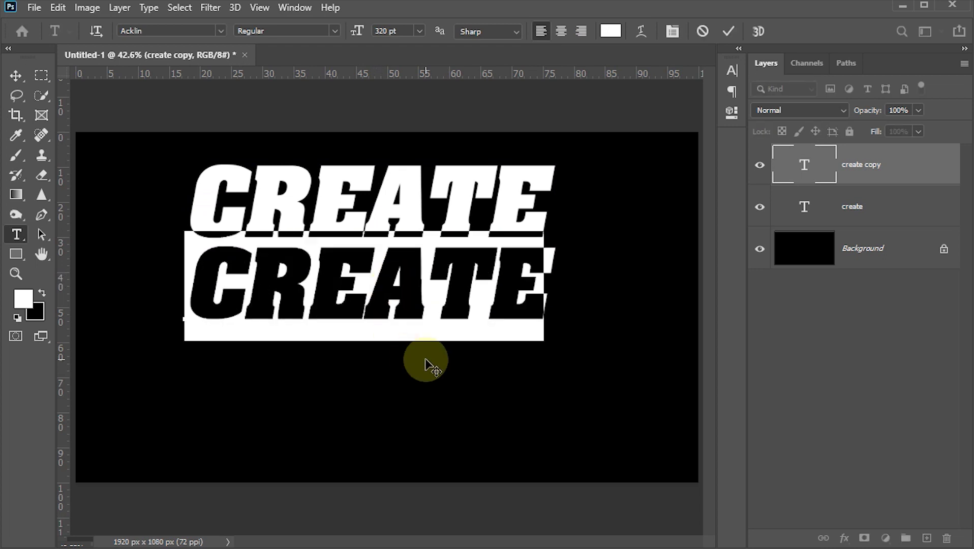
{"action": "key", "text": "BackSpace"}
{"action": "type", "text": "PER"}
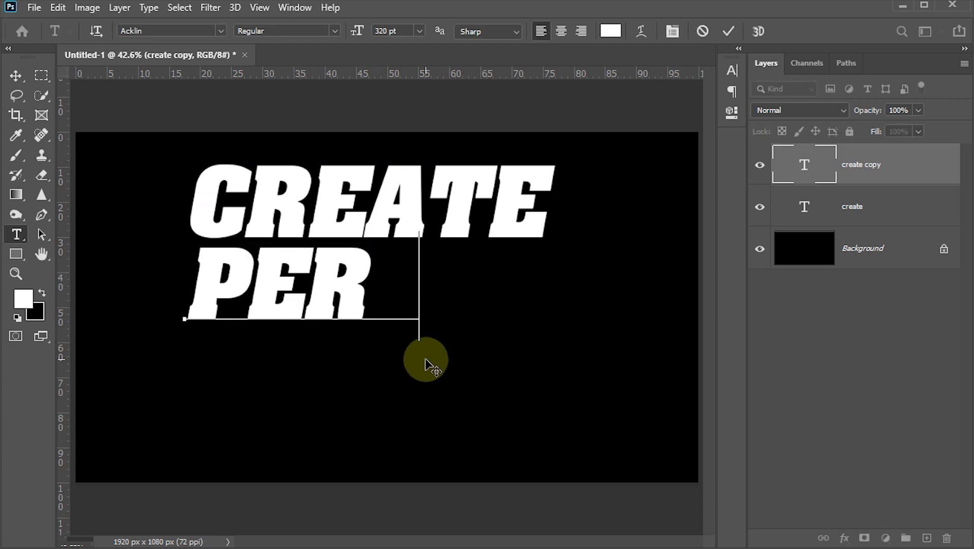
{"action": "type", "text": "FECT"}
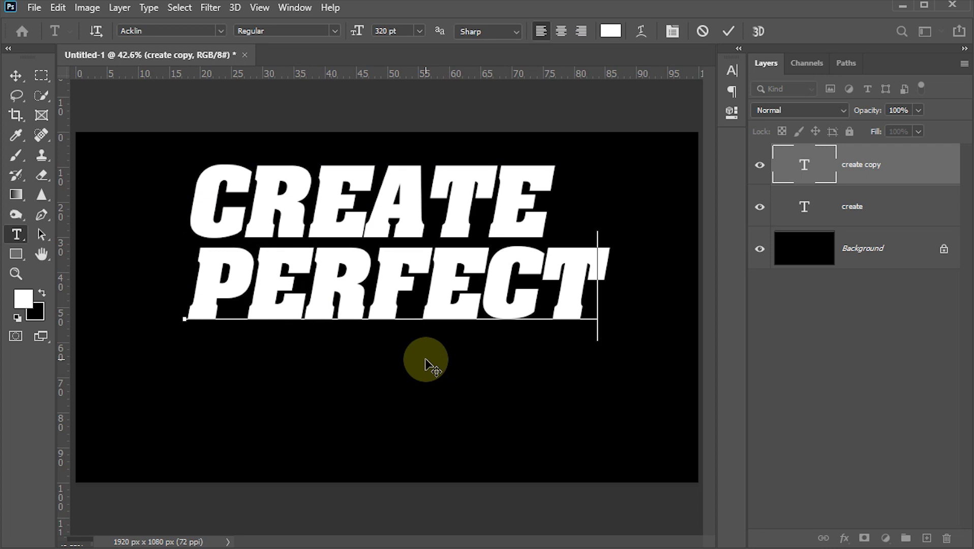
{"action": "left_click", "coordinate": [425, 361]}
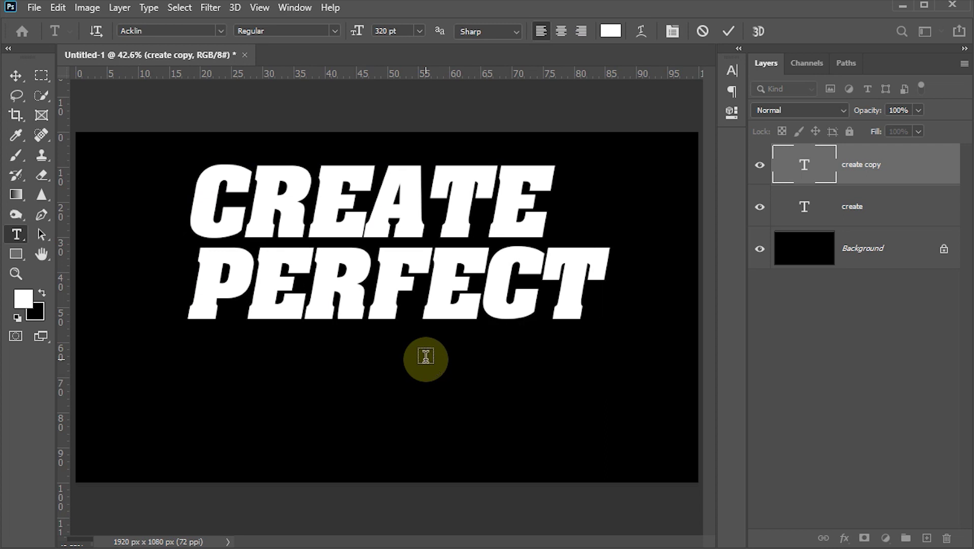
Step: Alt-drag a copy of PERFECT below it and retype it as SHADOWS
{"action": "left_click", "coordinate": [14, 80]}
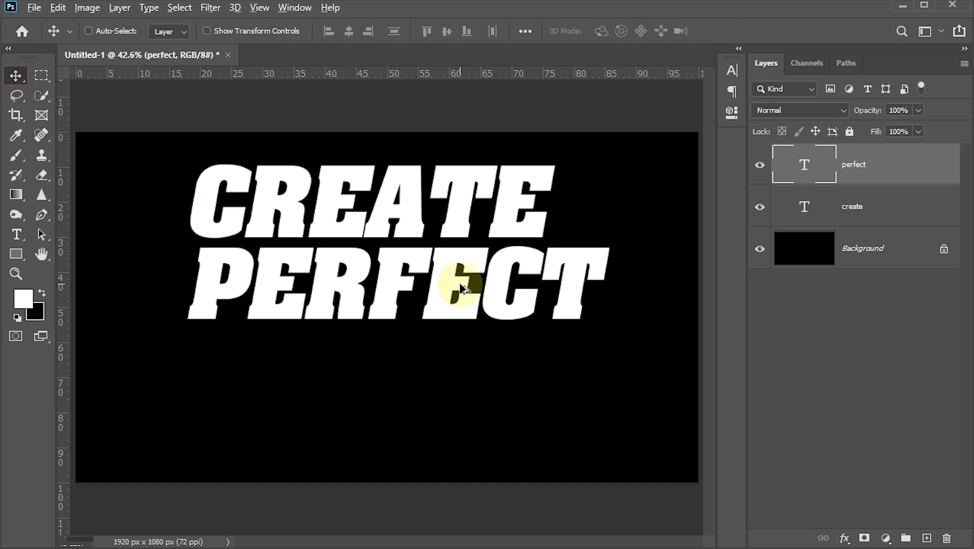
{"action": "left_click_drag", "start_coordinate": [461, 287], "coordinate": [459, 358]}
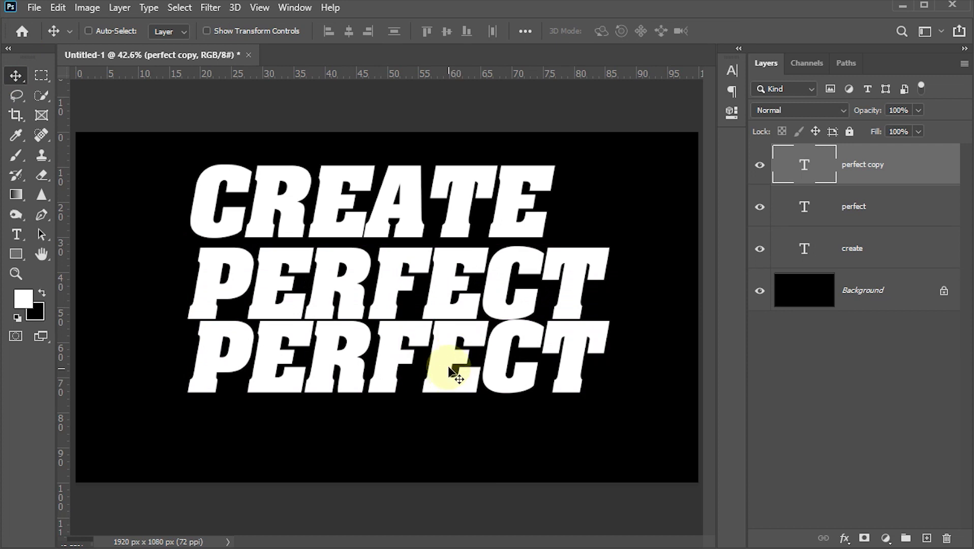
{"action": "key", "text": "t"}
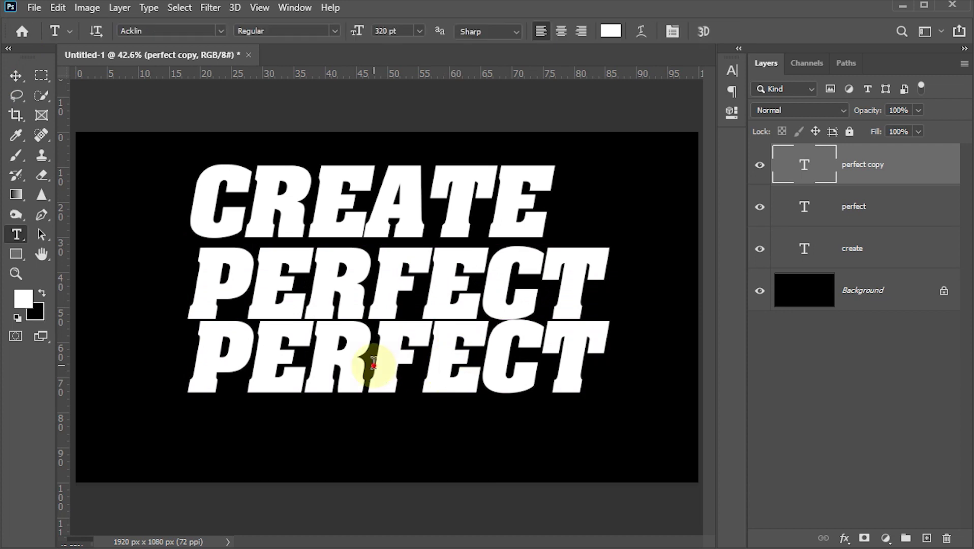
{"action": "double_click", "coordinate": [374, 363]}
{"action": "type", "text": "SH"}
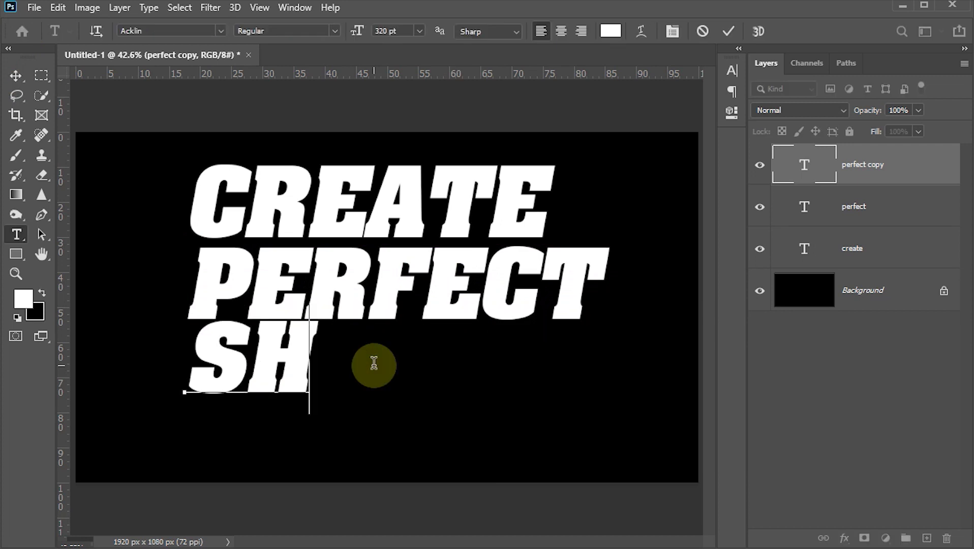
{"action": "type", "text": "ADOWS"}
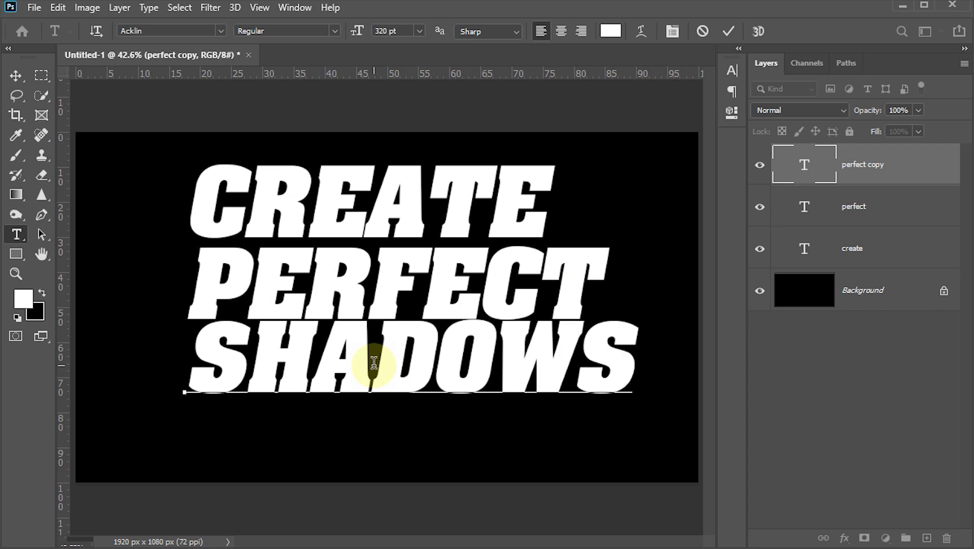
{"action": "left_click", "coordinate": [729, 23]}
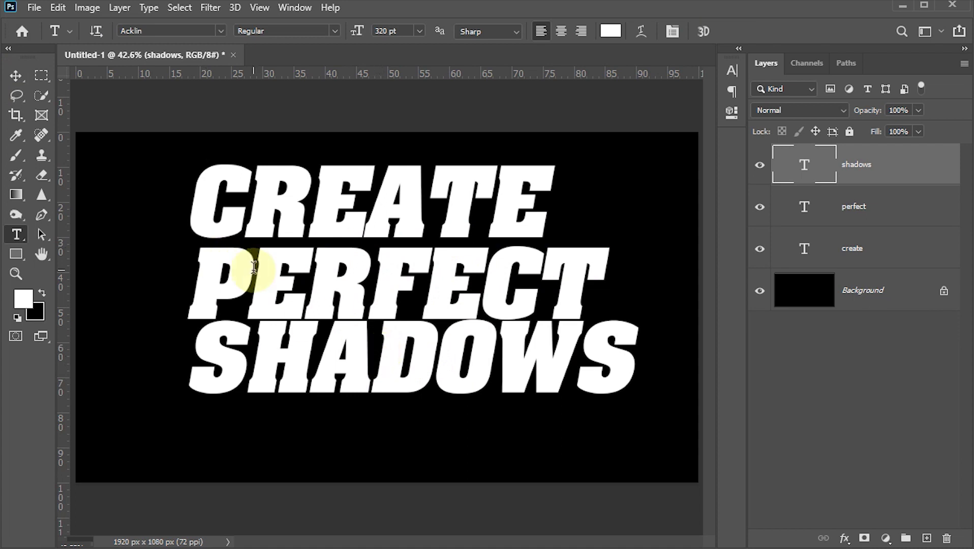
Step: Nudge CREATE down, then move all three text lines left and down together
{"action": "left_click", "coordinate": [12, 77]}
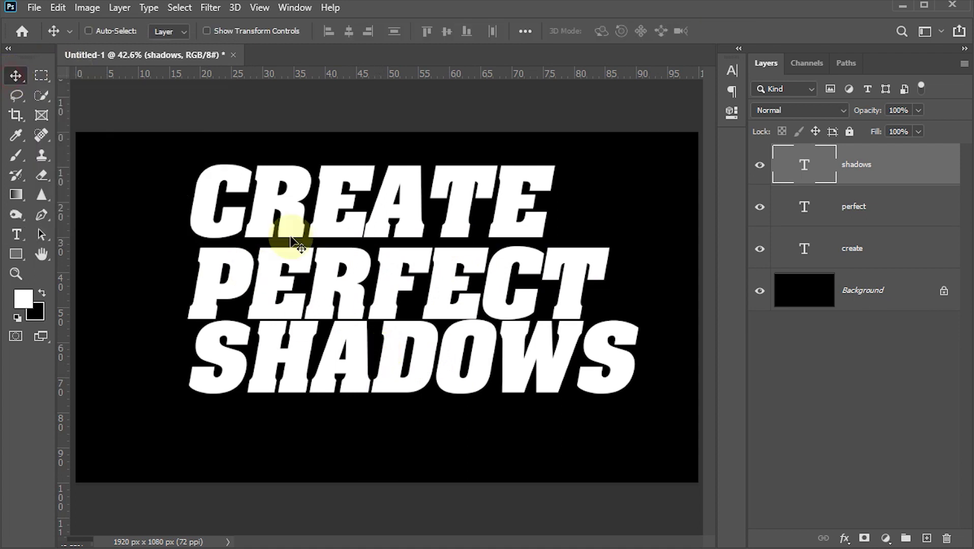
{"action": "left_click", "coordinate": [399, 198], "text": "ctrl"}
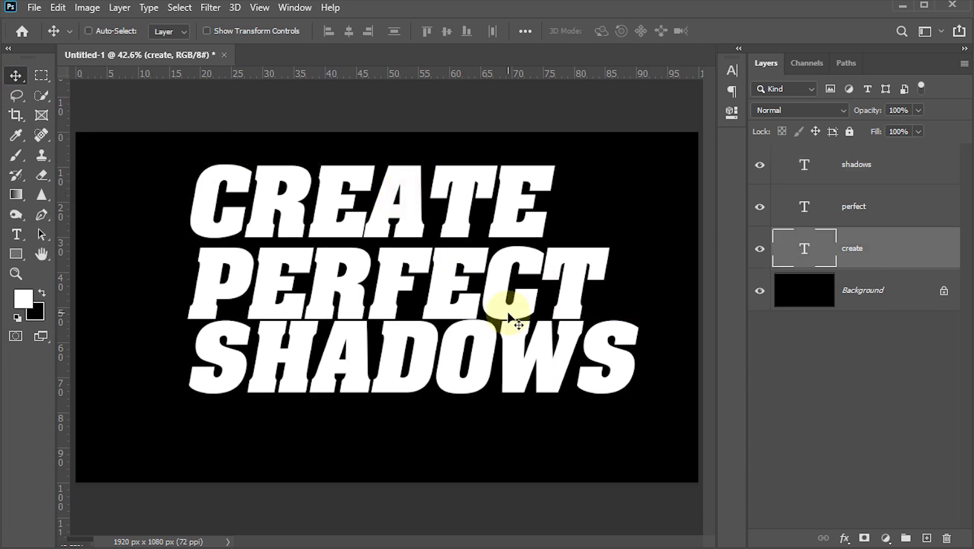
{"action": "key", "text": "Down"}
{"action": "key", "text": "Down"}
{"action": "key", "text": "Down"}
{"action": "key", "text": "Down"}
{"action": "key", "text": "Down"}
{"action": "key", "text": "Down"}
{"action": "key", "text": "Down"}
{"action": "key", "text": "Down"}
{"action": "key", "text": "Down"}
{"action": "key", "text": "Down"}
{"action": "key", "text": "Down"}
{"action": "key", "text": "Down"}
{"action": "key", "text": "Down"}
{"action": "key", "text": "Down"}
{"action": "key", "text": "Down"}
{"action": "key", "text": "Down"}
{"action": "key", "text": "Down"}
{"action": "key", "text": "Down"}
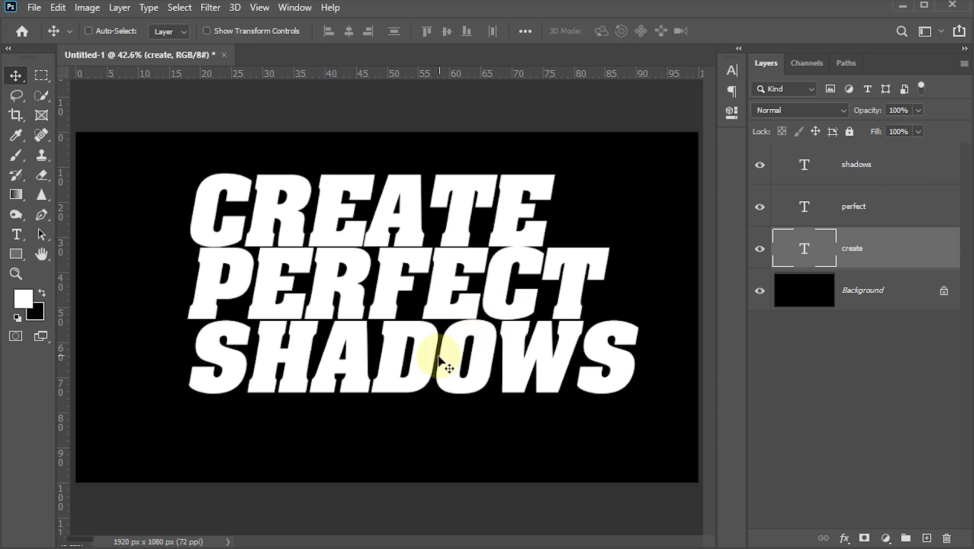
{"action": "left_click", "coordinate": [857, 167]}
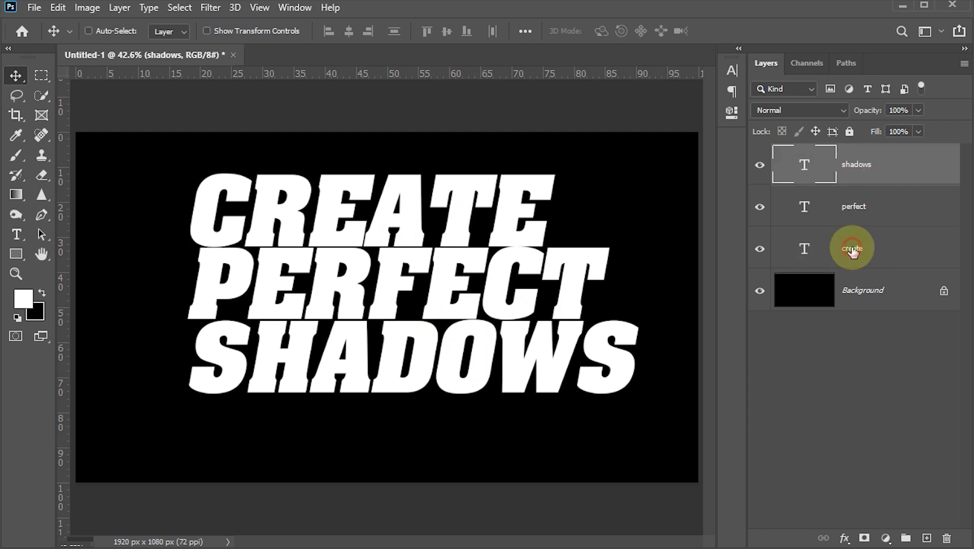
{"action": "left_click", "coordinate": [852, 250], "text": "shift"}
{"action": "mouse_move", "coordinate": [499, 272]}
{"action": "left_mouse_down"}
{"action": "mouse_move", "coordinate": [472, 289]}
{"action": "mouse_move", "coordinate": [480, 297]}
{"action": "left_mouse_up"}
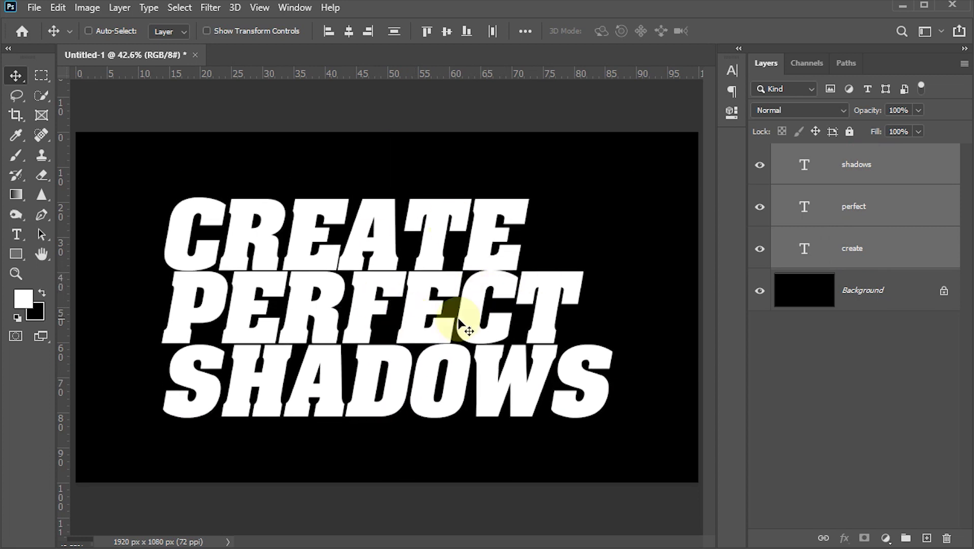
Step: Reorder the text layers so create is on top, then perfect, then shadows
{"action": "left_click", "coordinate": [874, 170]}
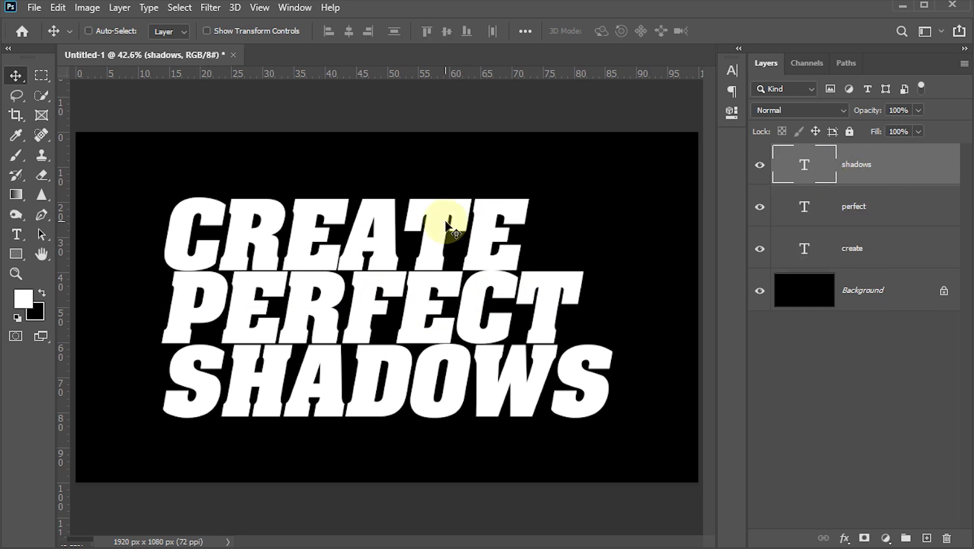
{"action": "left_click_drag", "start_coordinate": [838, 250], "coordinate": [859, 153]}
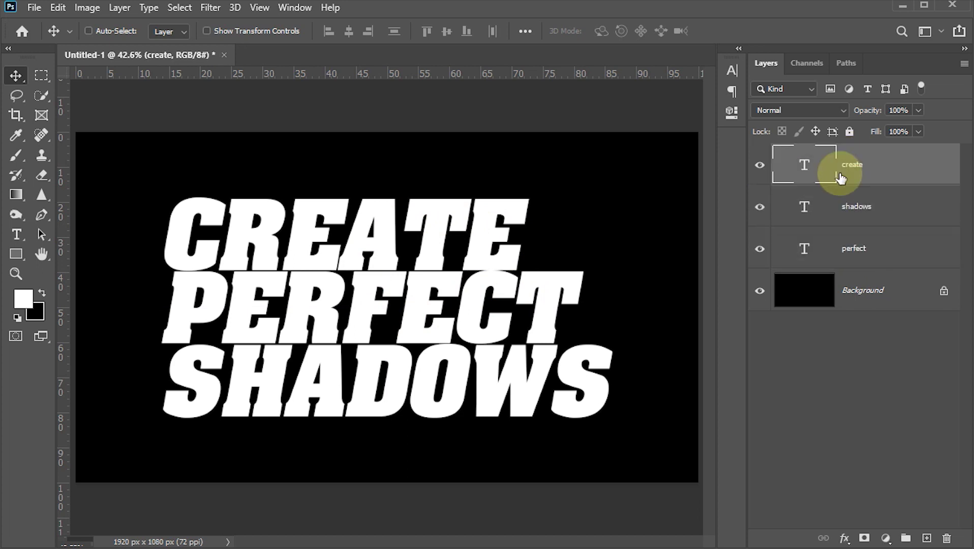
{"action": "left_click_drag", "start_coordinate": [856, 249], "coordinate": [859, 191]}
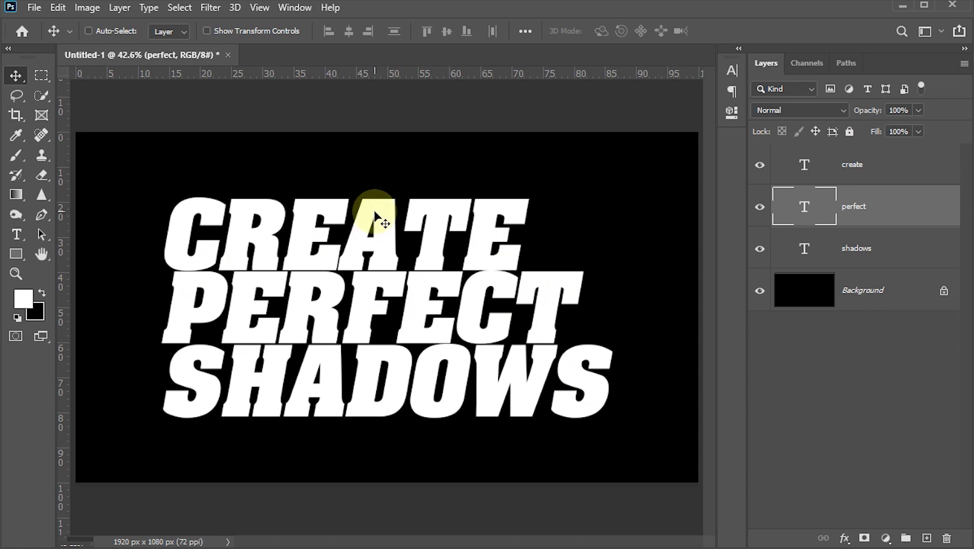
{"action": "left_click", "coordinate": [863, 170]}
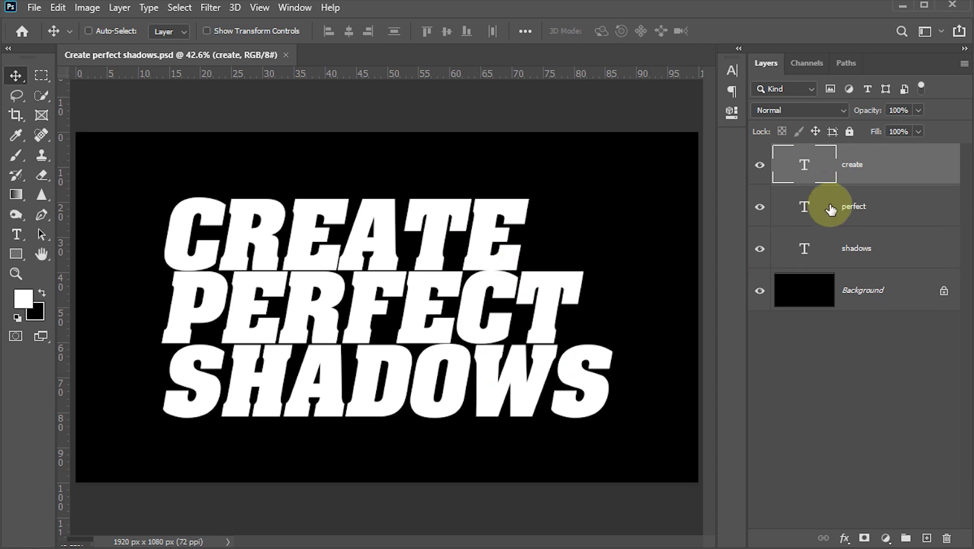
Step: Add a drop shadow to create: opacity 90%, angle 90°, distance 45 px, spread 6%, size 60 px
{"action": "left_click", "coordinate": [843, 538]}
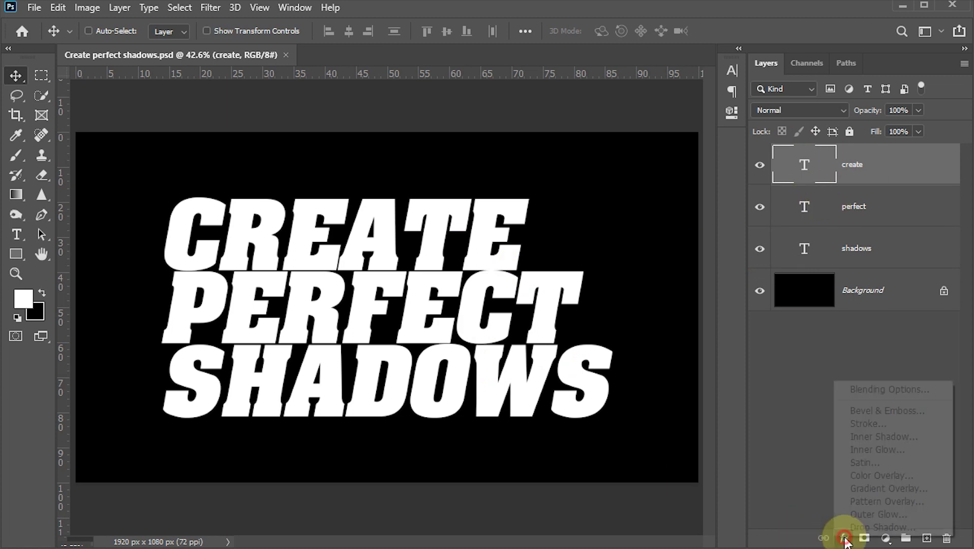
{"action": "left_click", "coordinate": [871, 527]}
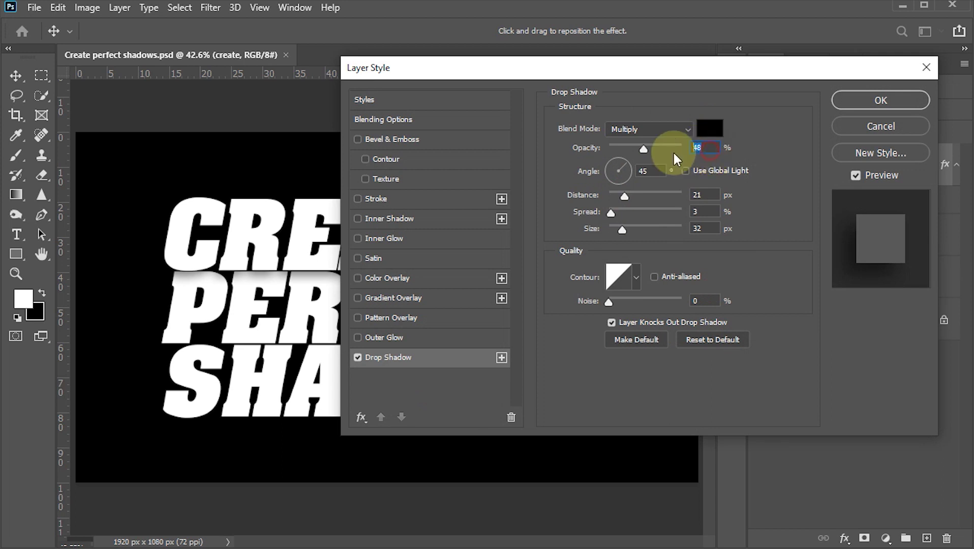
{"action": "type", "text": "90"}
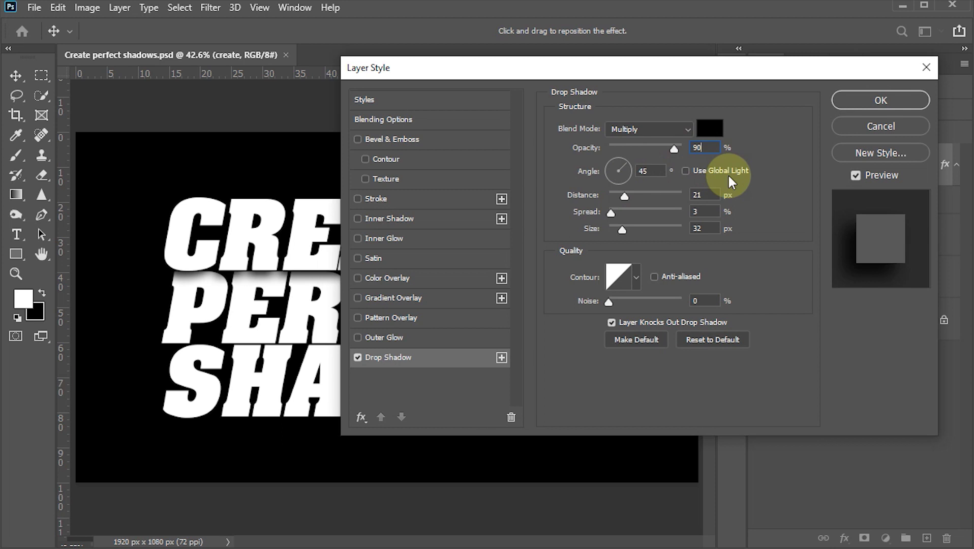
{"action": "key", "text": "Tab"}
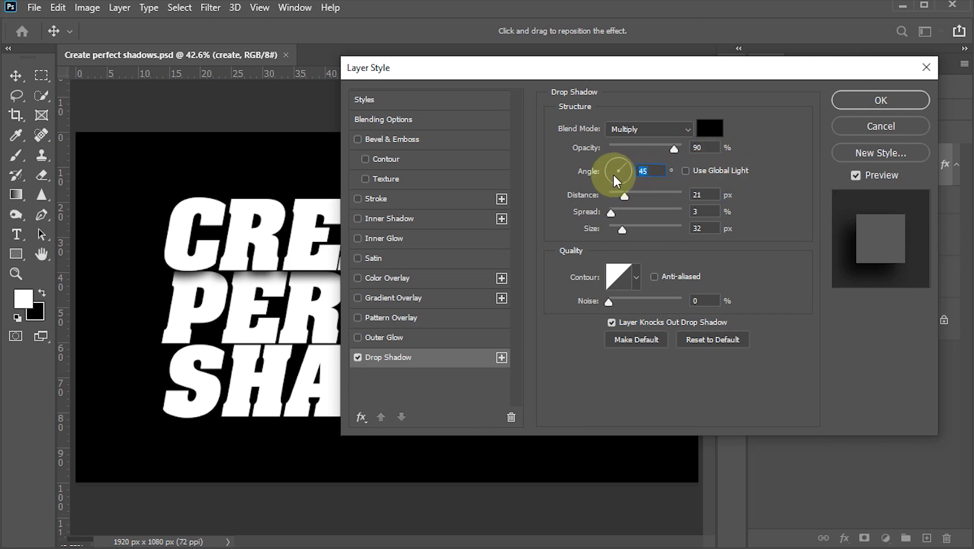
{"action": "type", "text": "90"}
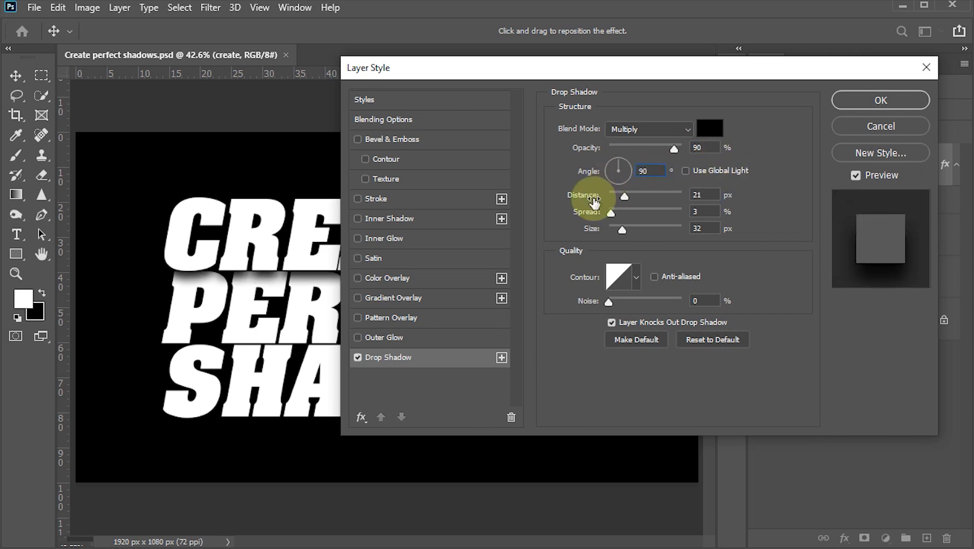
{"action": "key", "text": "Tab"}
{"action": "type", "text": "45"}
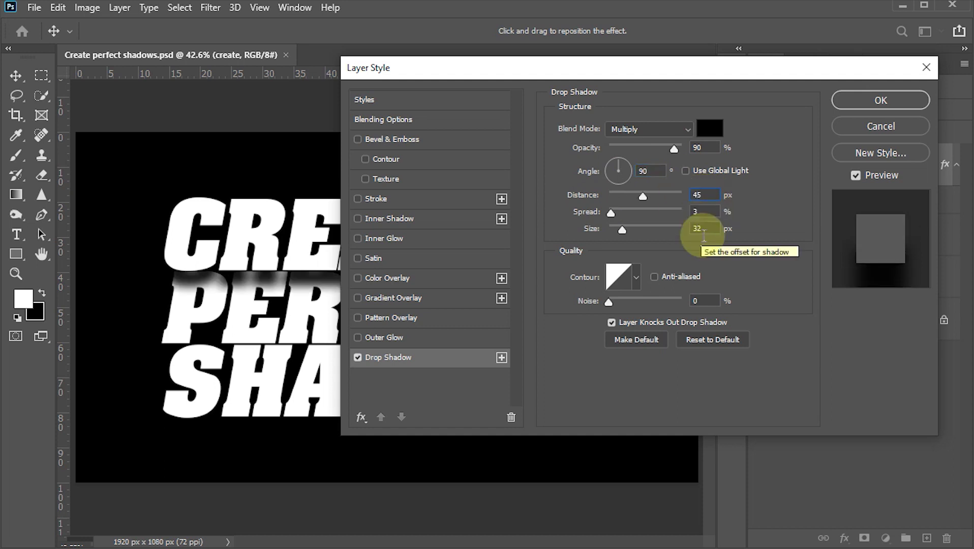
{"action": "key", "text": "Tab"}
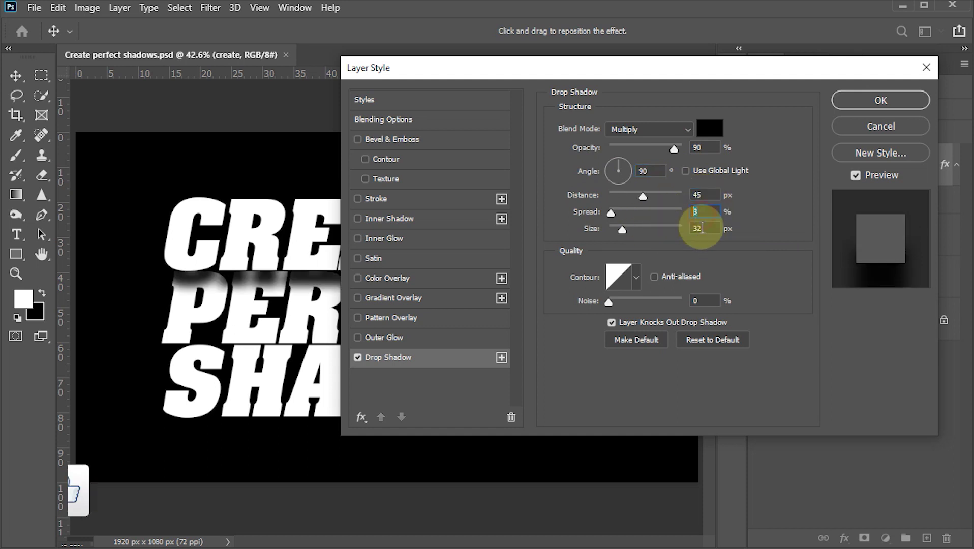
{"action": "type", "text": "6"}
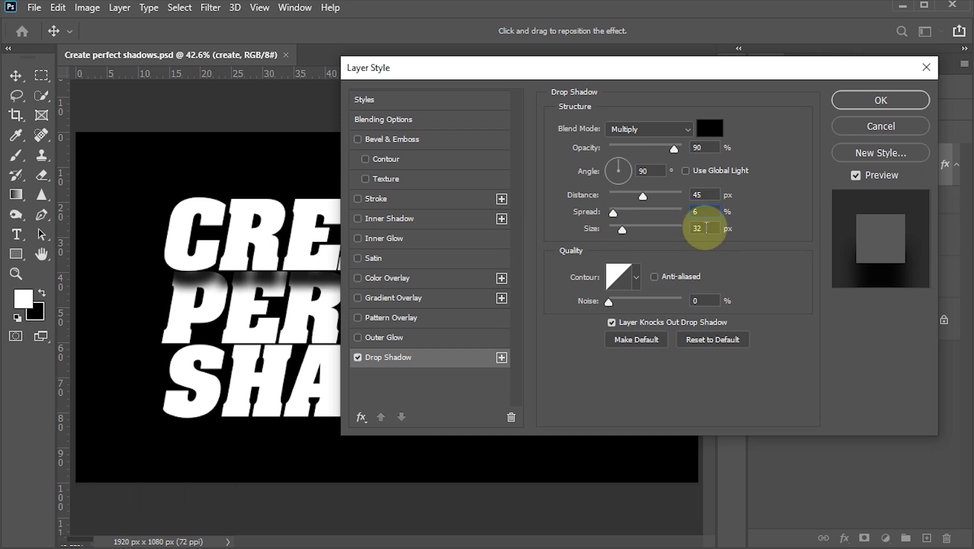
{"action": "key", "text": "Tab"}
{"action": "type", "text": "60"}
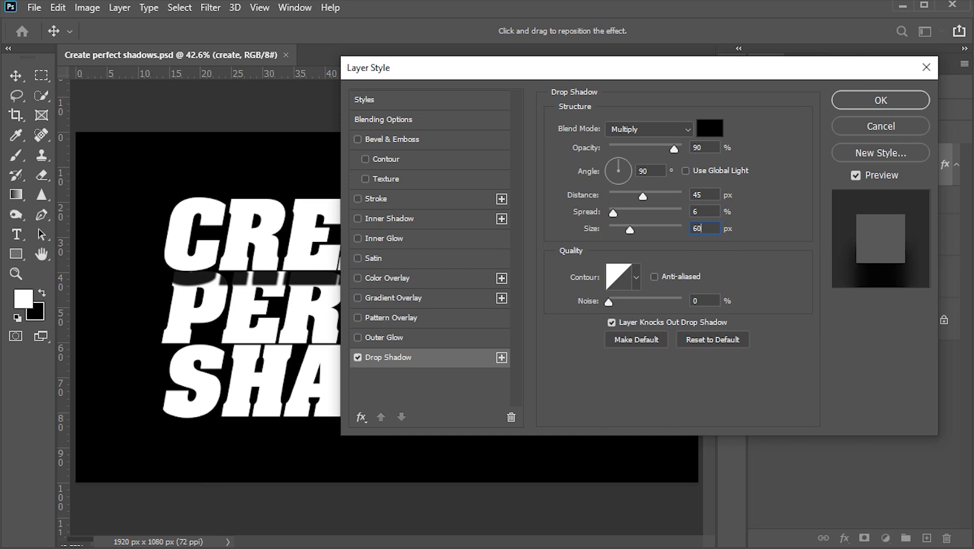
{"action": "left_click", "coordinate": [635, 278]}
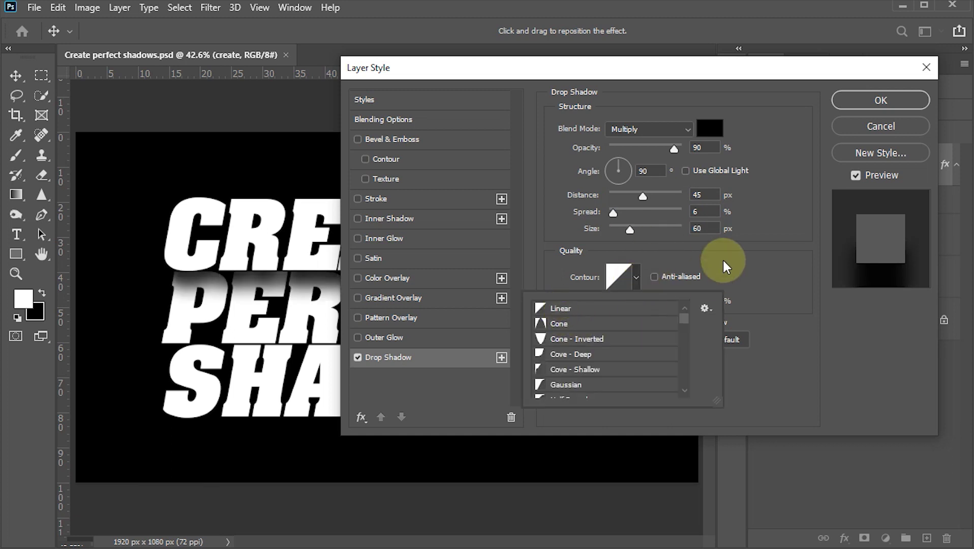
{"action": "left_click", "coordinate": [747, 260]}
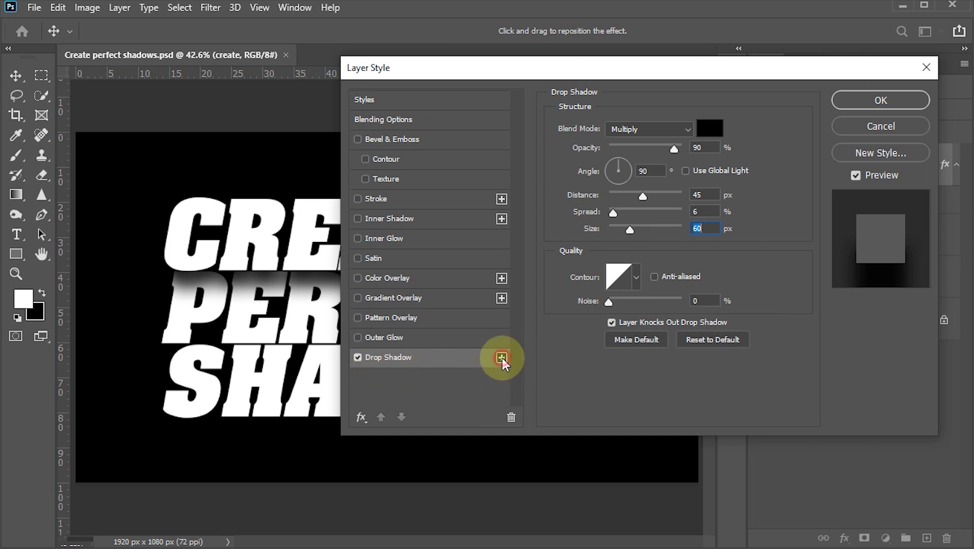
Step: Add a second drop shadow: opacity 25%, angle 80°, distance 50 px, spread 0%, size 100 px
{"action": "left_click", "coordinate": [501, 357]}
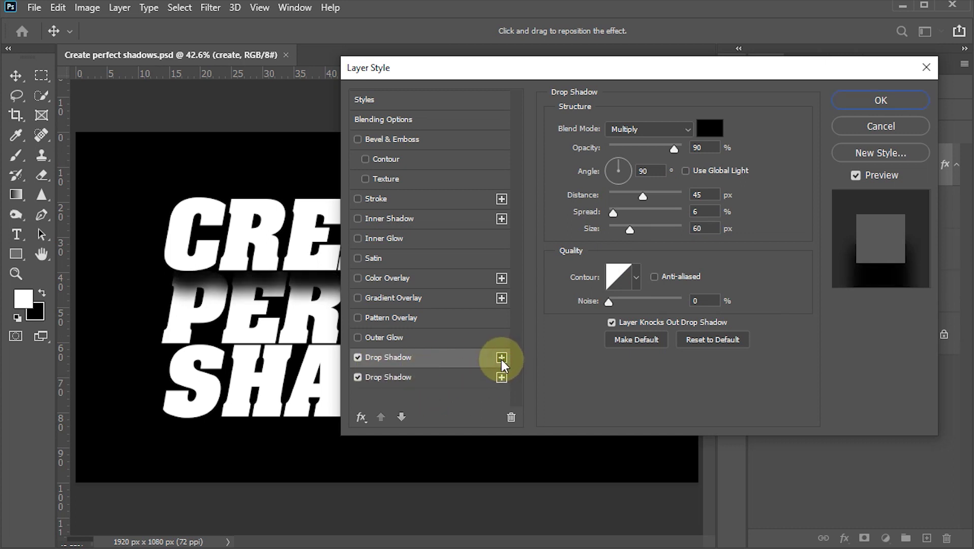
{"action": "left_click", "coordinate": [393, 377]}
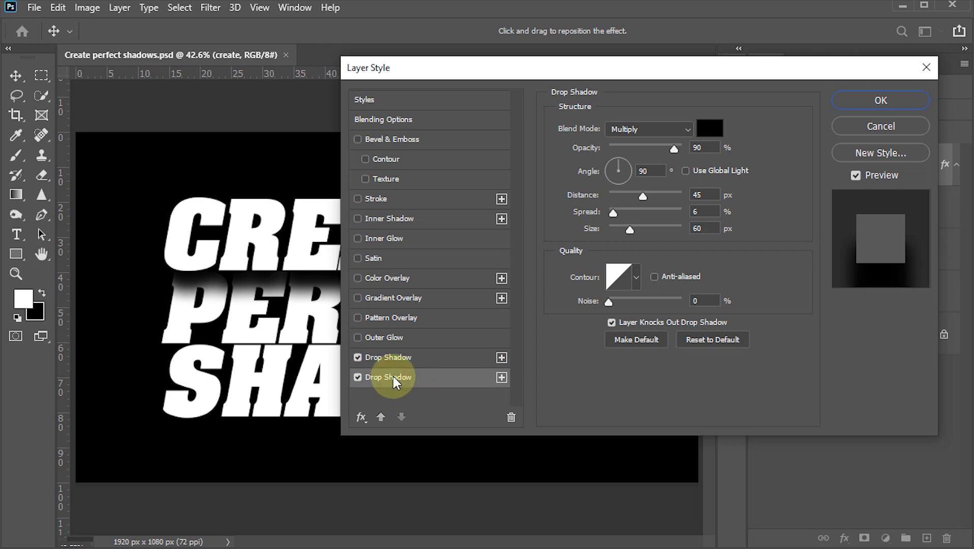
{"action": "left_click", "coordinate": [644, 353]}
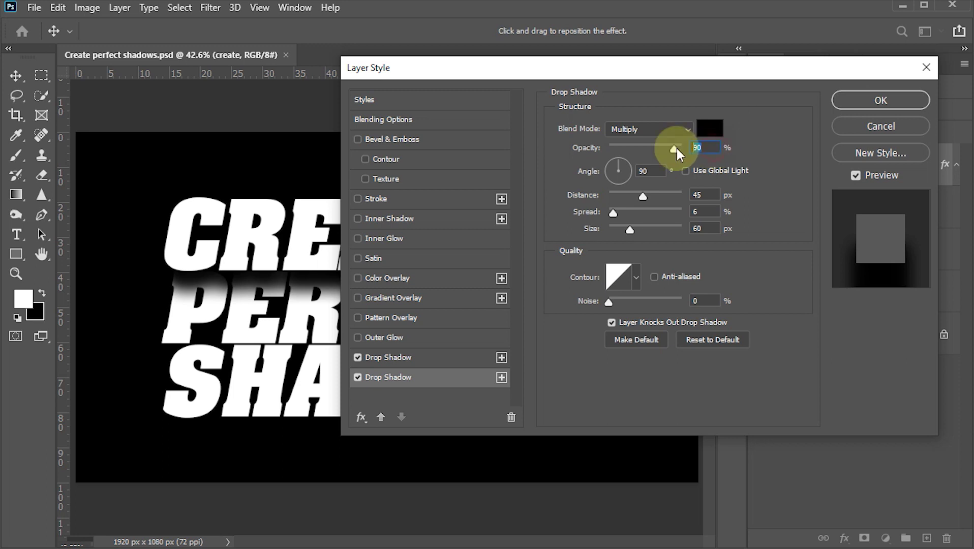
{"action": "type", "text": "25"}
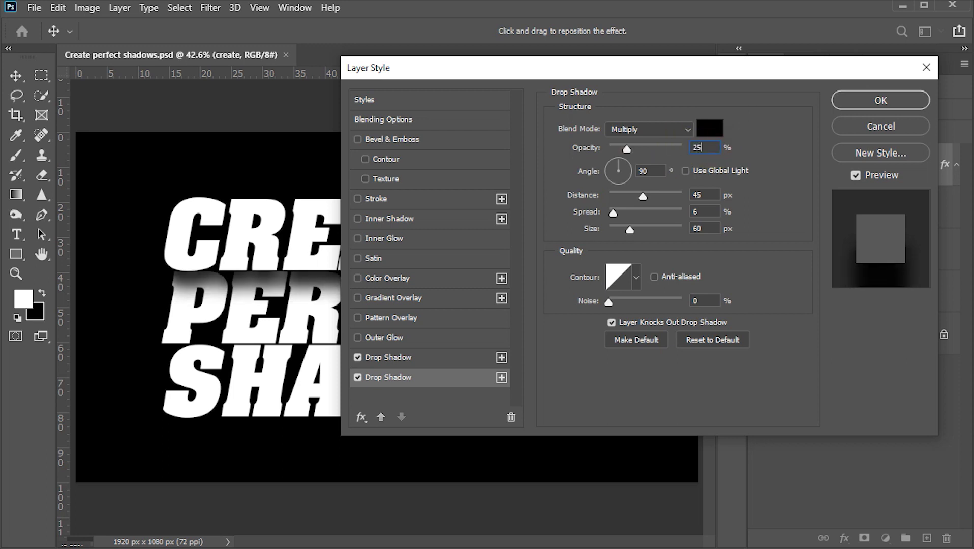
{"action": "left_click", "coordinate": [652, 170]}
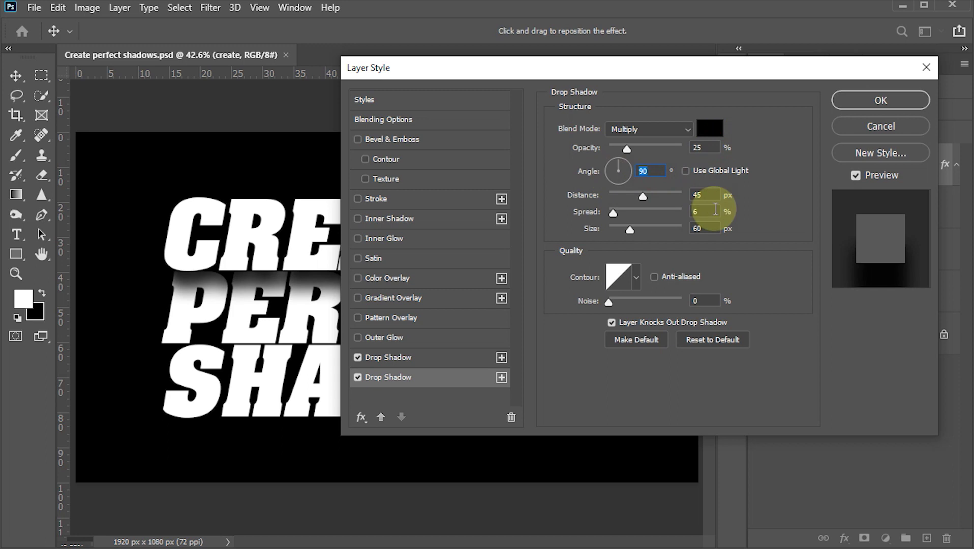
{"action": "type", "text": "80"}
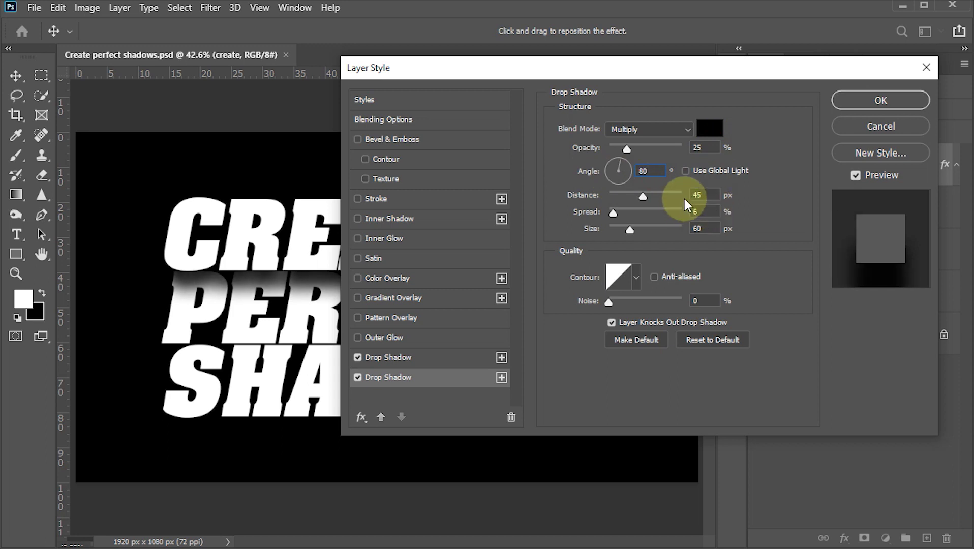
{"action": "left_click", "coordinate": [706, 195]}
{"action": "type", "text": "50"}
{"action": "left_click", "coordinate": [692, 211]}
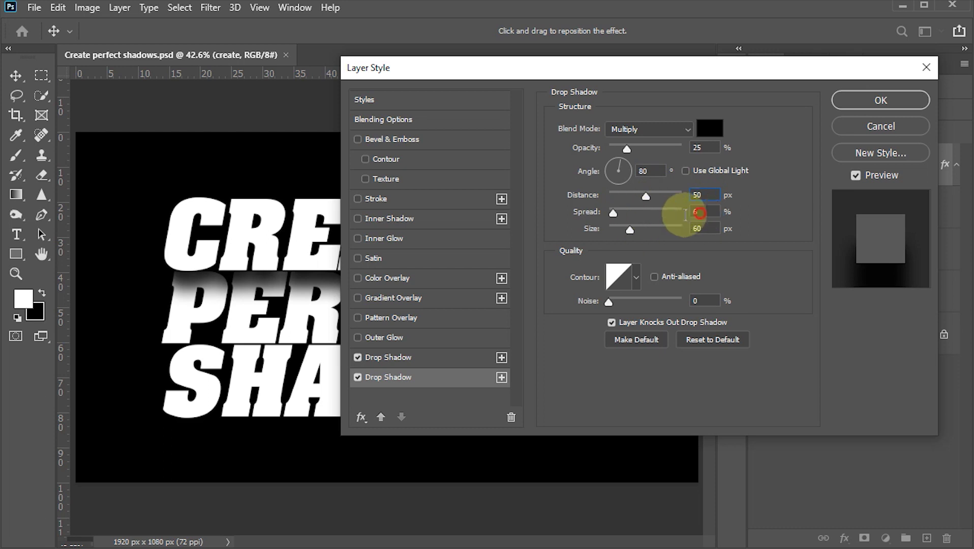
{"action": "type", "text": "0"}
{"action": "left_click", "coordinate": [705, 228]}
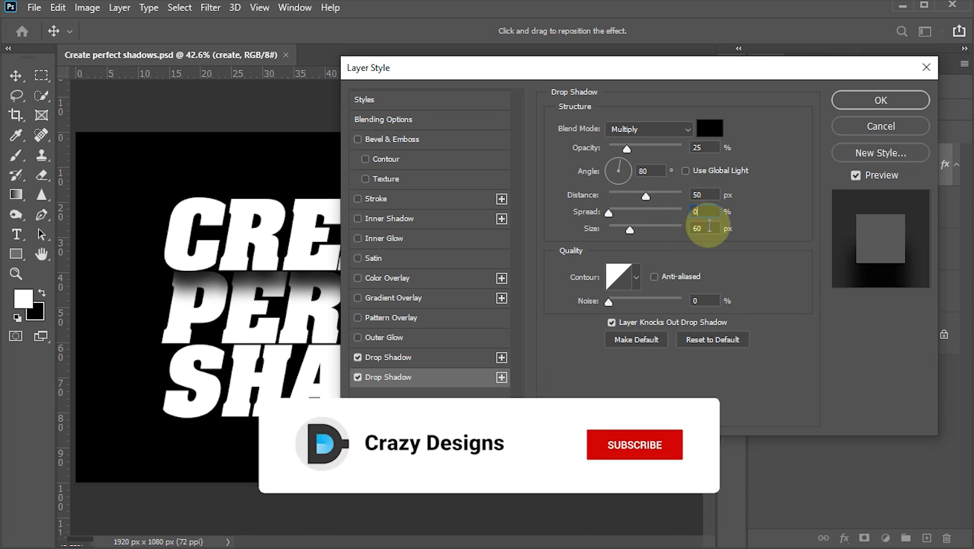
{"action": "type", "text": "100"}
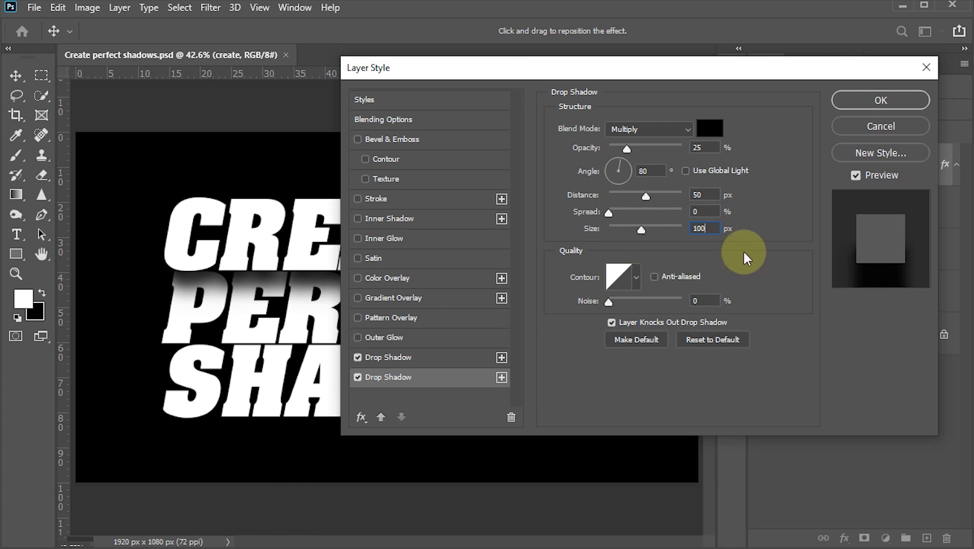
{"action": "left_click", "coordinate": [857, 100]}
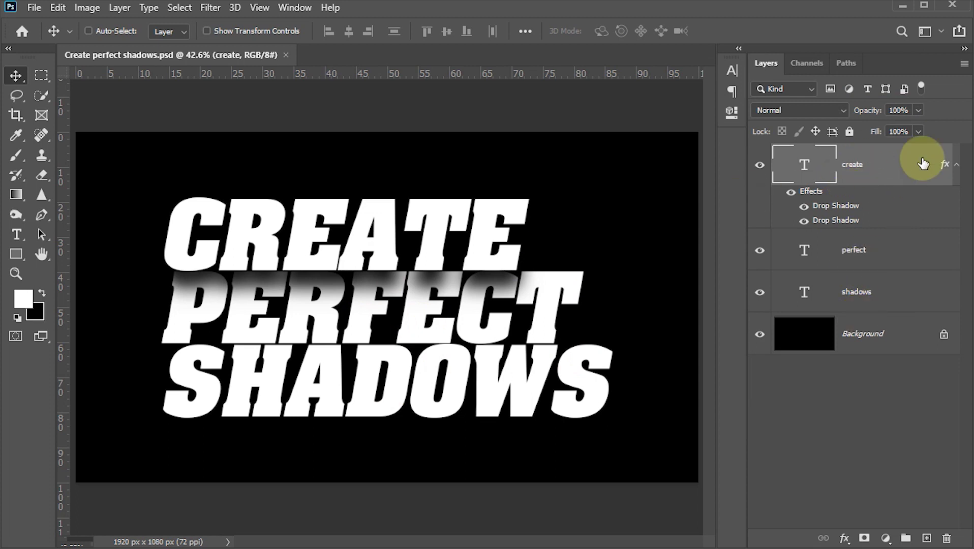
Step: Copy the create layer's style and paste it onto the perfect and shadows layers
{"action": "right_click", "coordinate": [909, 174]}
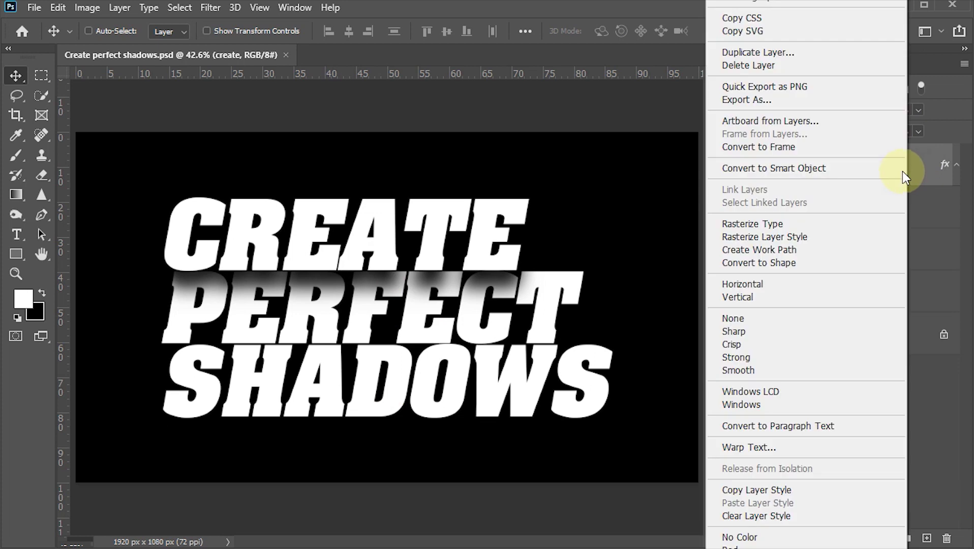
{"action": "left_click", "coordinate": [768, 491]}
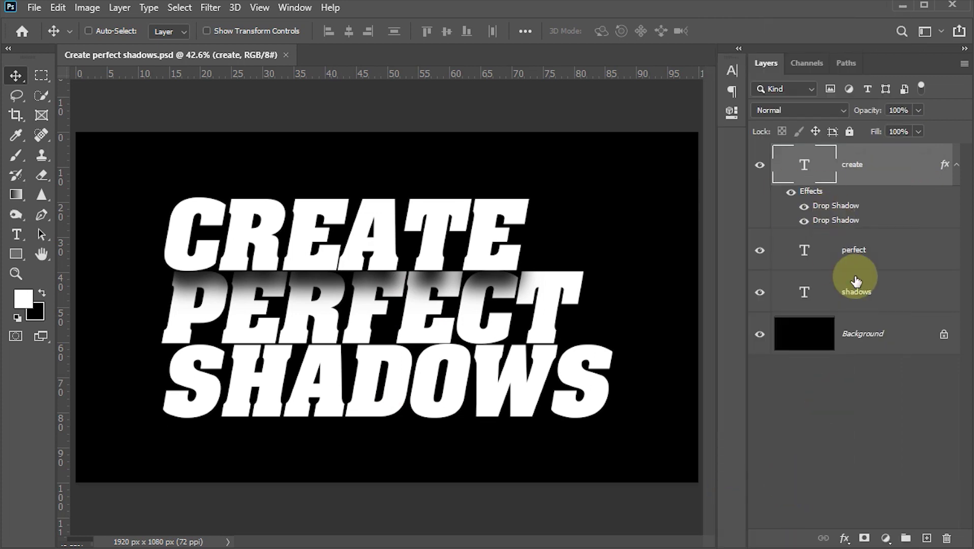
{"action": "left_click", "coordinate": [902, 251]}
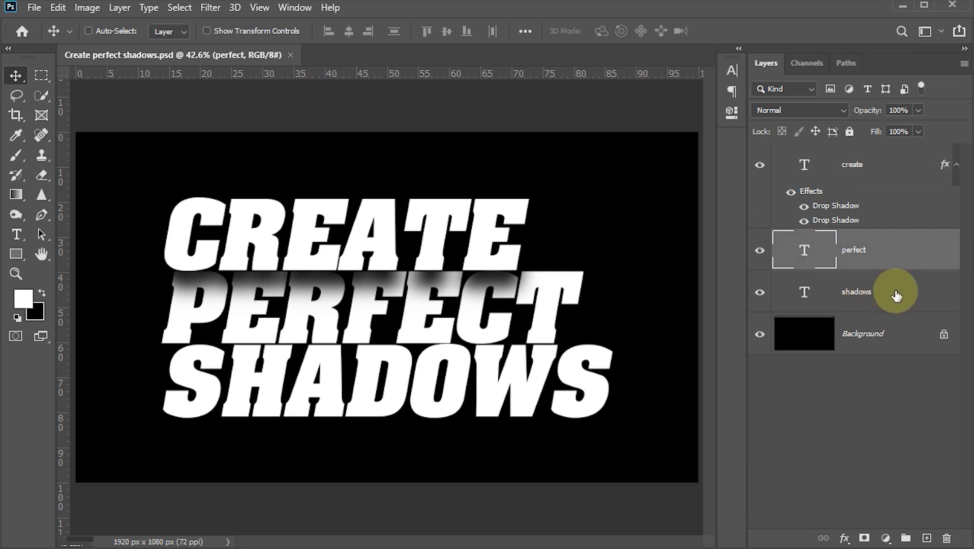
{"action": "left_click", "coordinate": [895, 294], "text": "shift"}
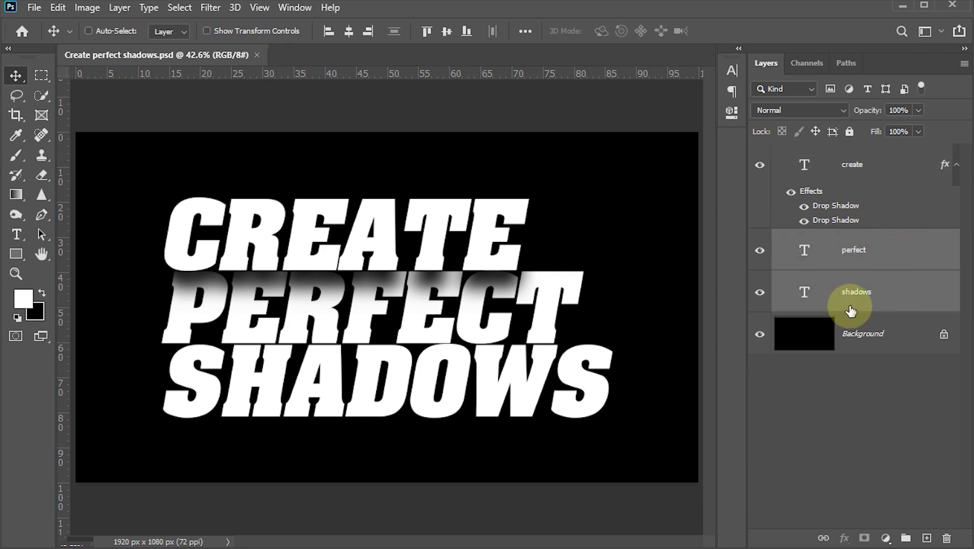
{"action": "right_click", "coordinate": [938, 244]}
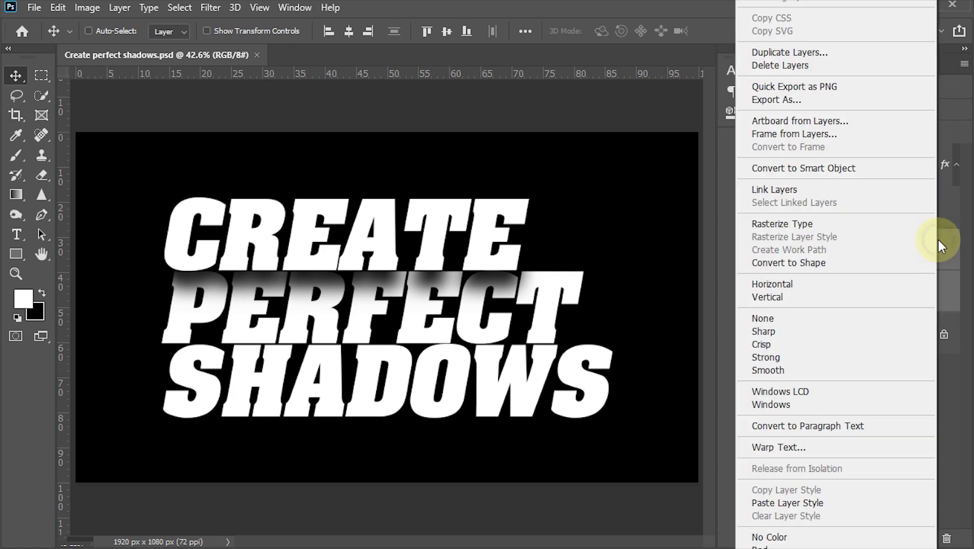
{"action": "left_click", "coordinate": [799, 502]}
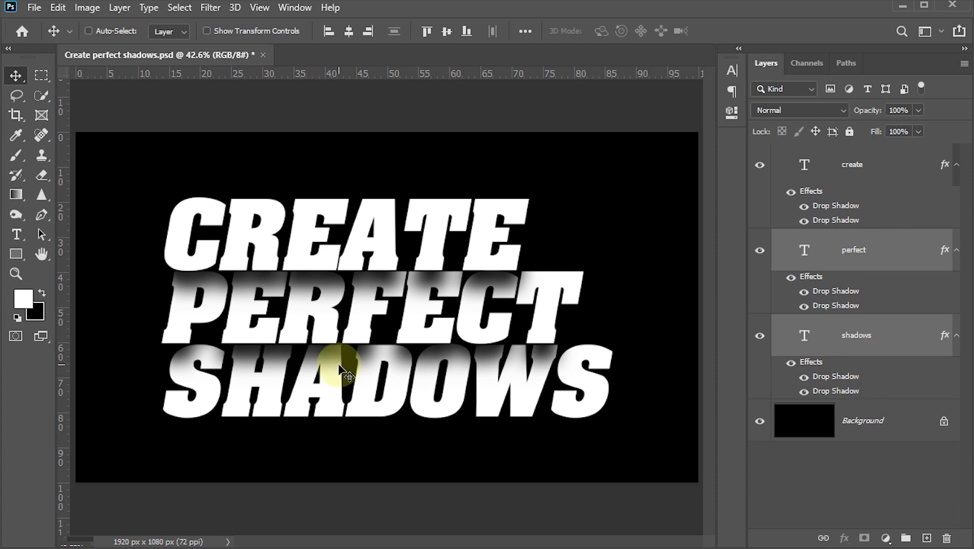
{"action": "scroll", "coordinate": [339, 369], "scroll_direction": "down", "scroll_amount": 1}
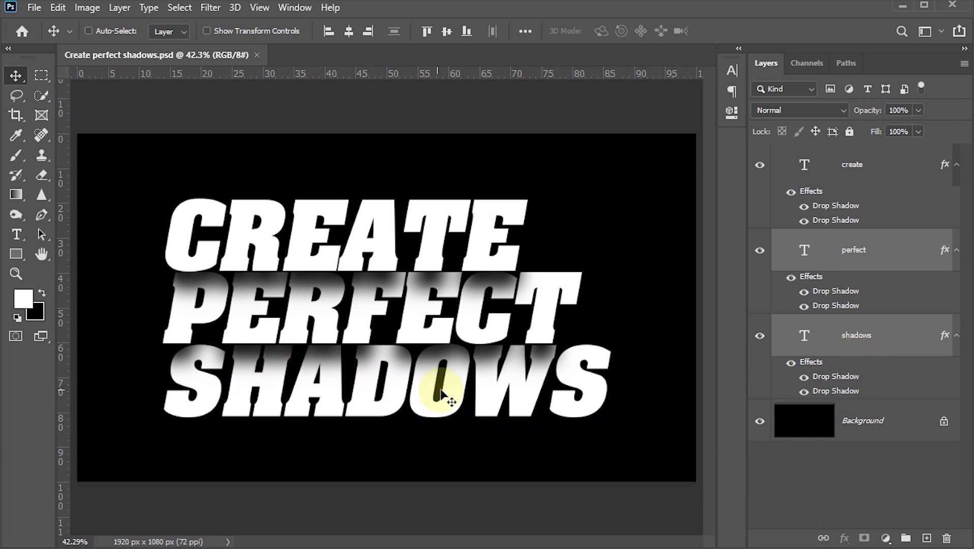
Step: Set the shadows layer's text colour to yellow ffd200 in the Character panel
{"action": "left_click", "coordinate": [889, 340]}
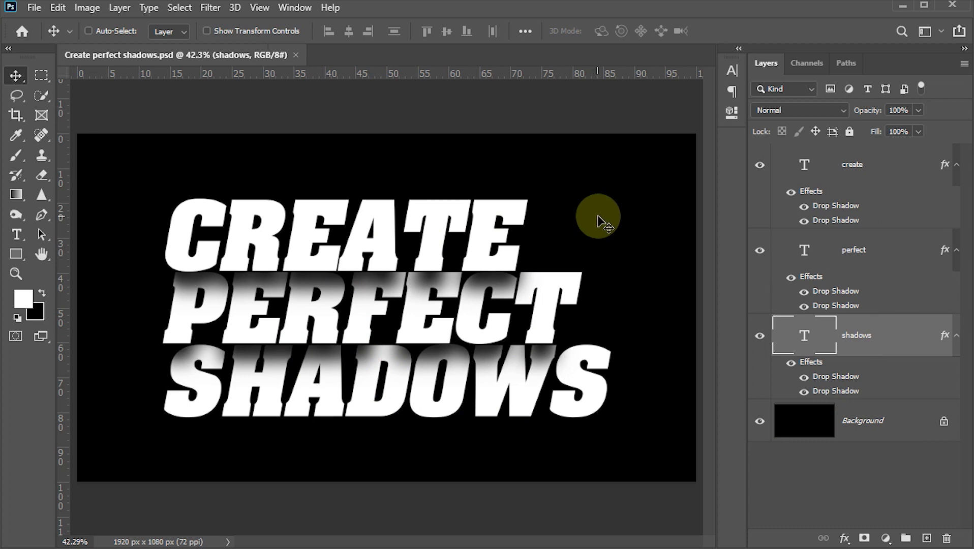
{"action": "left_click", "coordinate": [730, 68]}
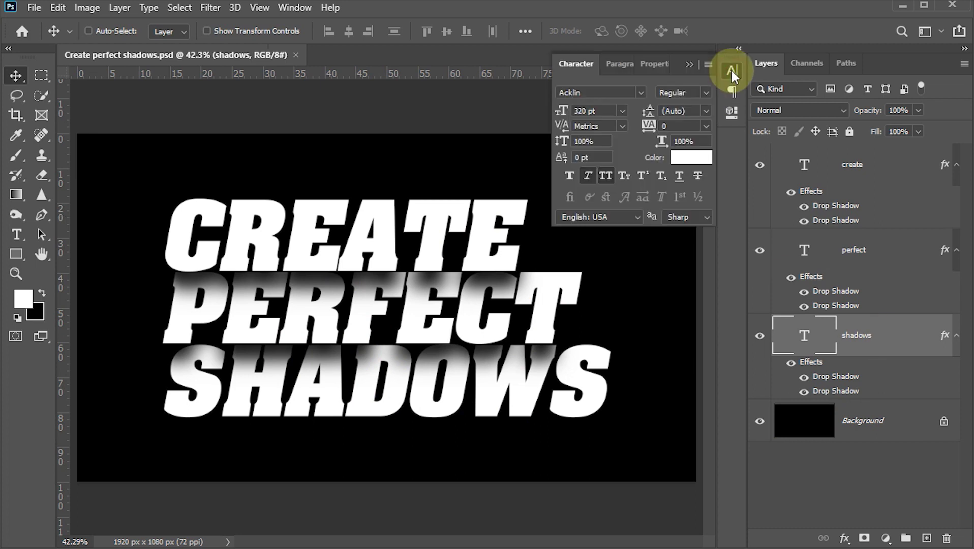
{"action": "left_click", "coordinate": [691, 157]}
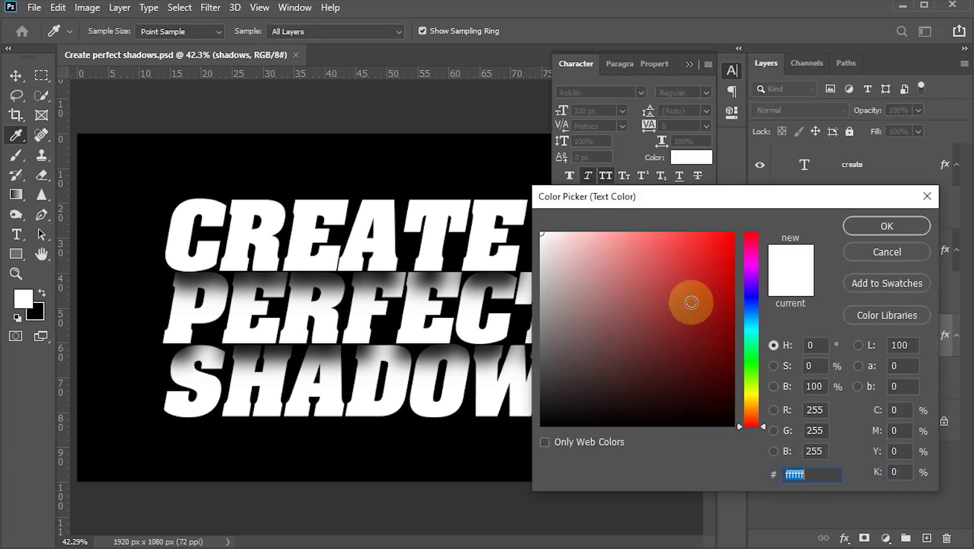
{"action": "left_click", "coordinate": [761, 392]}
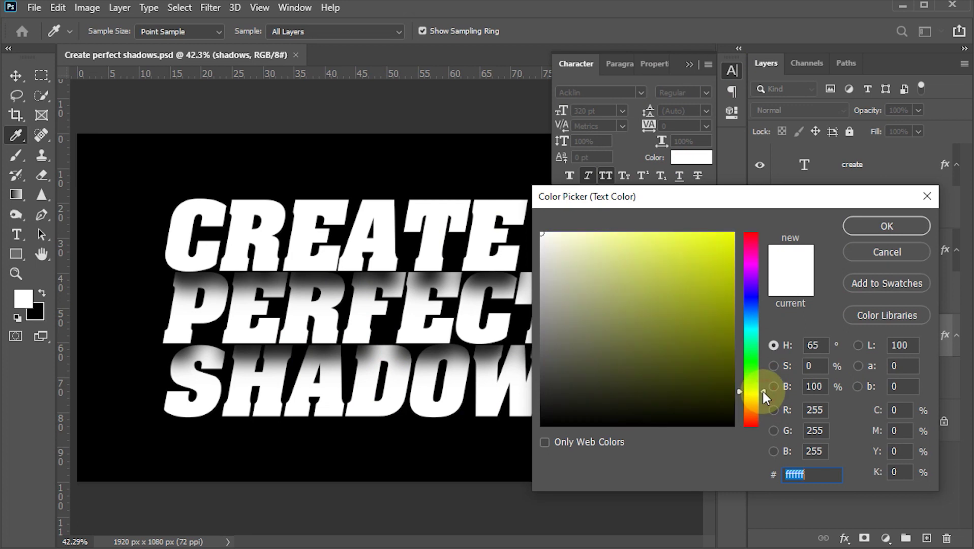
{"action": "left_click_drag", "start_coordinate": [717, 298], "coordinate": [737, 229]}
{"action": "left_click_drag", "start_coordinate": [761, 391], "coordinate": [765, 400]}
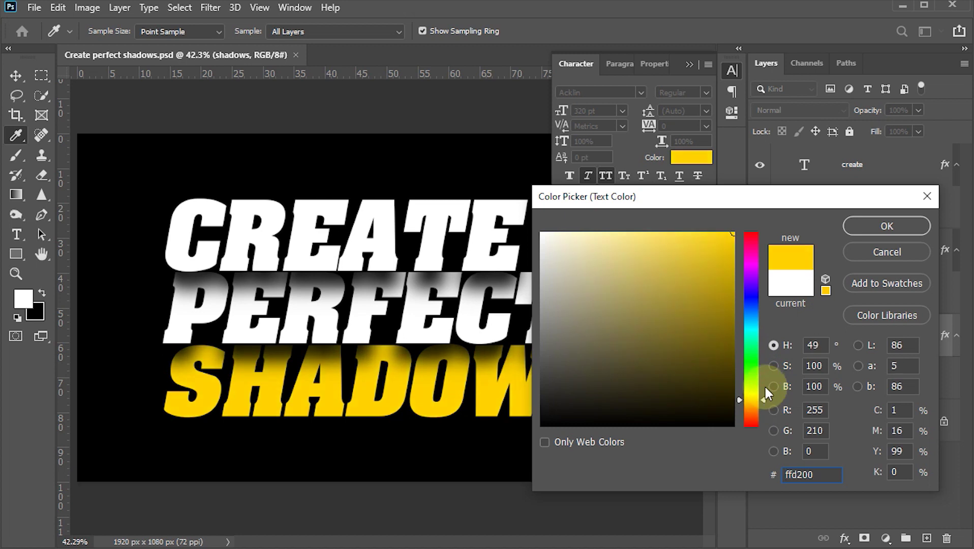
{"action": "left_click", "coordinate": [879, 226]}
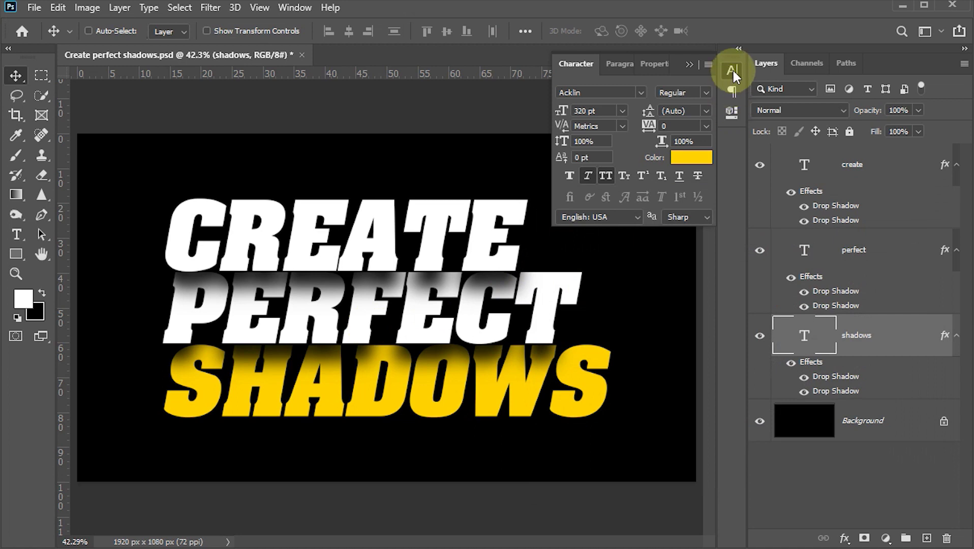
{"action": "left_click", "coordinate": [732, 68]}
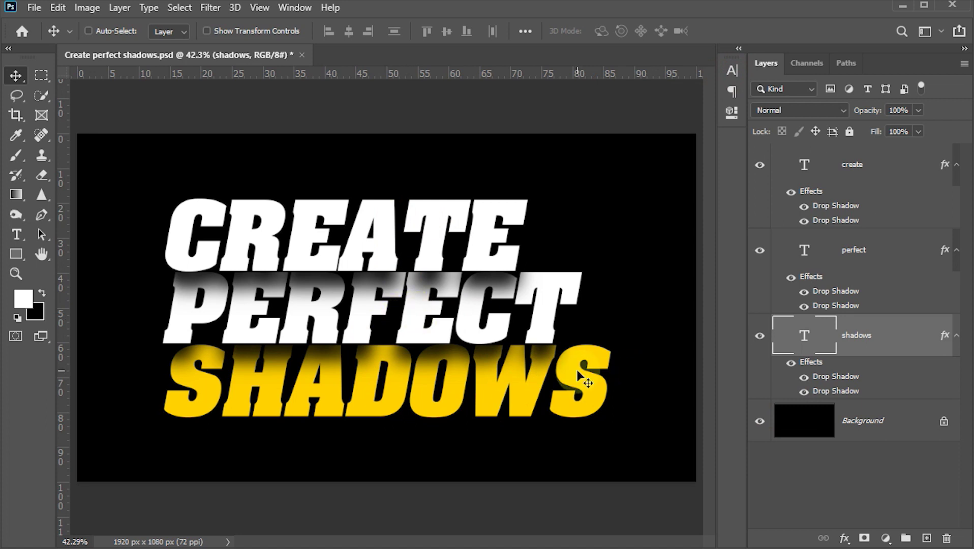
Step: Add a Radial gradient fill layer above Background with scale set to 145%
{"action": "left_click", "coordinate": [800, 419]}
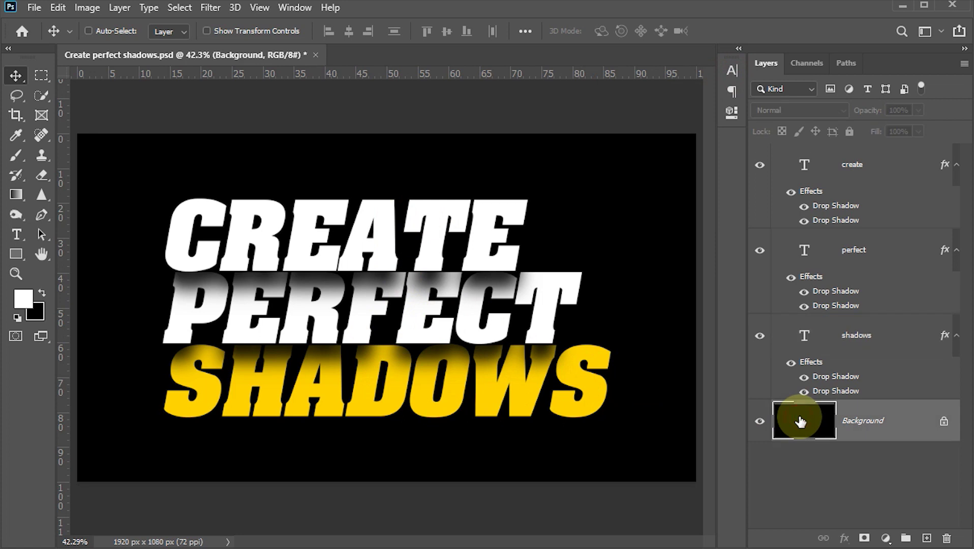
{"action": "left_click", "coordinate": [885, 537]}
{"action": "left_click", "coordinate": [881, 285]}
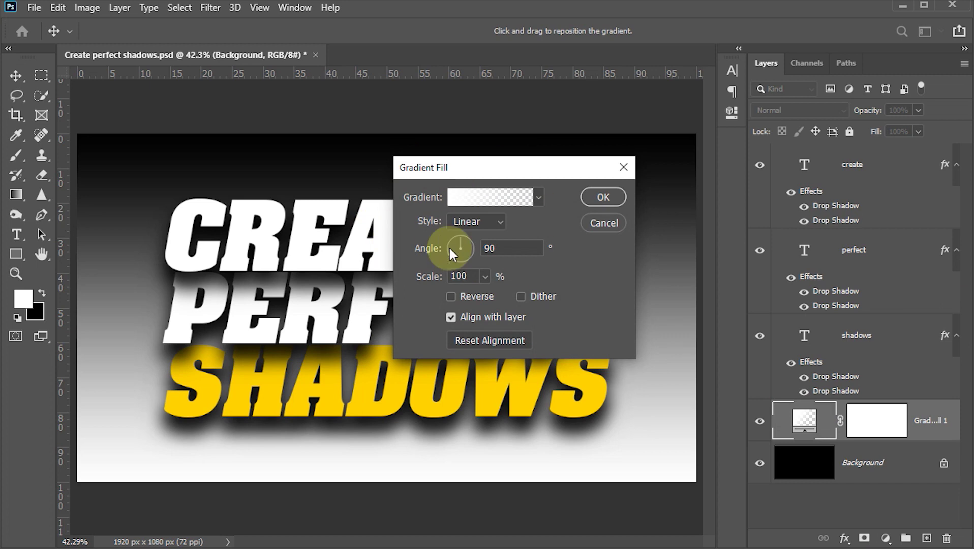
{"action": "left_click", "coordinate": [499, 224]}
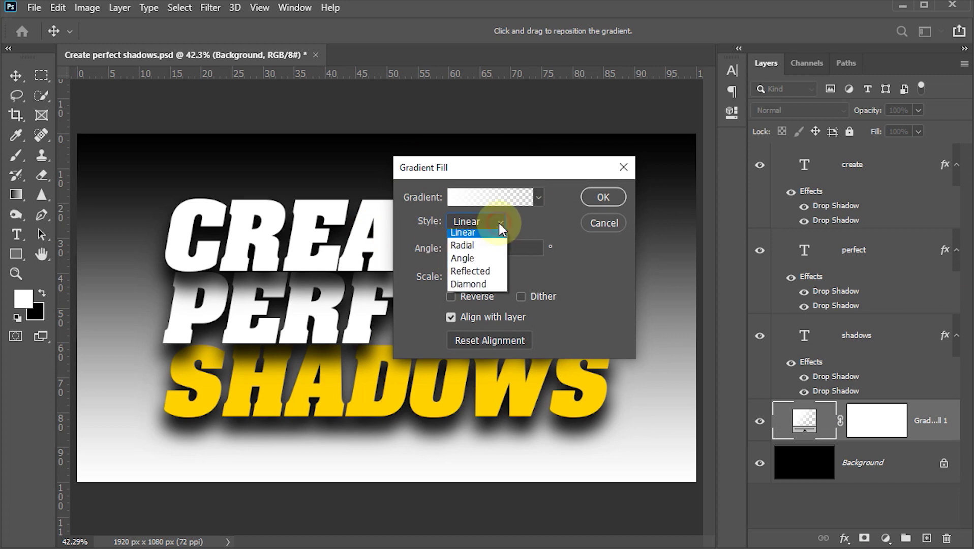
{"action": "left_click", "coordinate": [467, 250]}
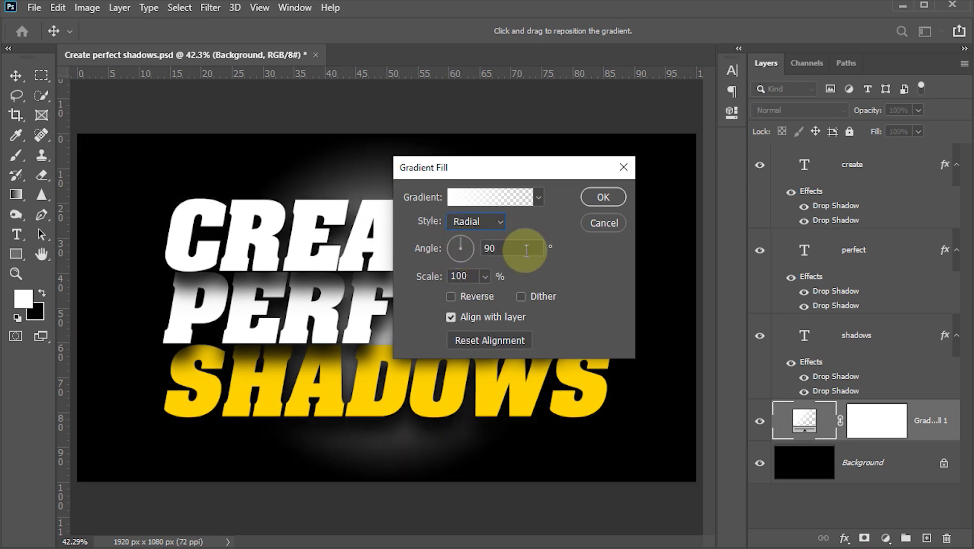
{"action": "mouse_move", "coordinate": [523, 249]}
{"action": "left_mouse_down"}
{"action": "mouse_move", "coordinate": [463, 251]}
{"action": "mouse_move", "coordinate": [430, 277]}
{"action": "left_mouse_up"}
{"action": "left_click", "coordinate": [486, 277]}
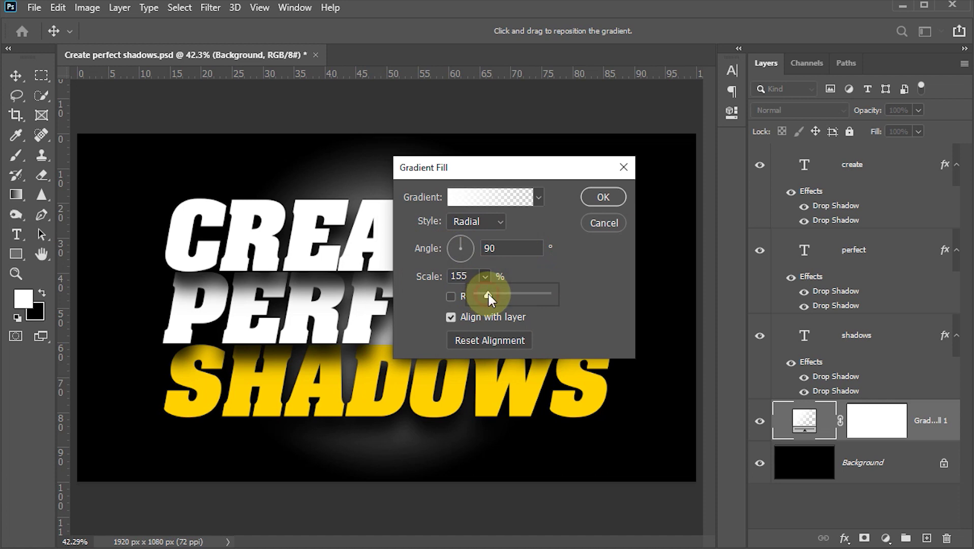
{"action": "left_click", "coordinate": [453, 284]}
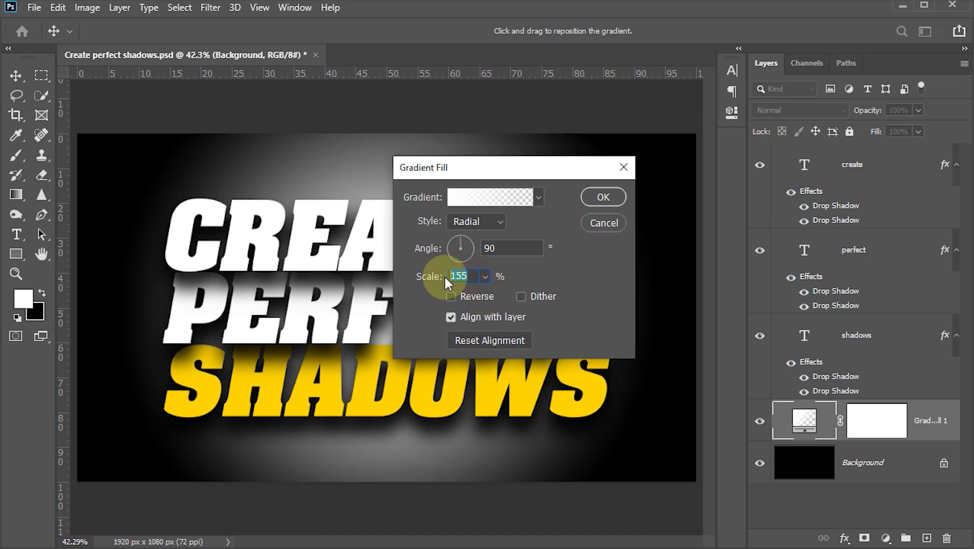
{"action": "type", "text": "145"}
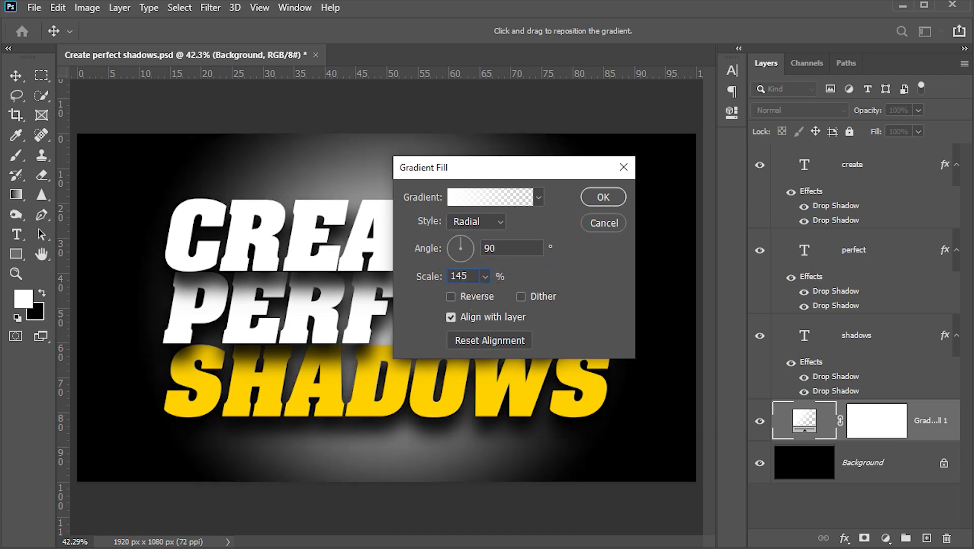
Step: Start from the Foreground to Background preset and set the outer gradient stop to dark red
{"action": "left_click", "coordinate": [473, 199]}
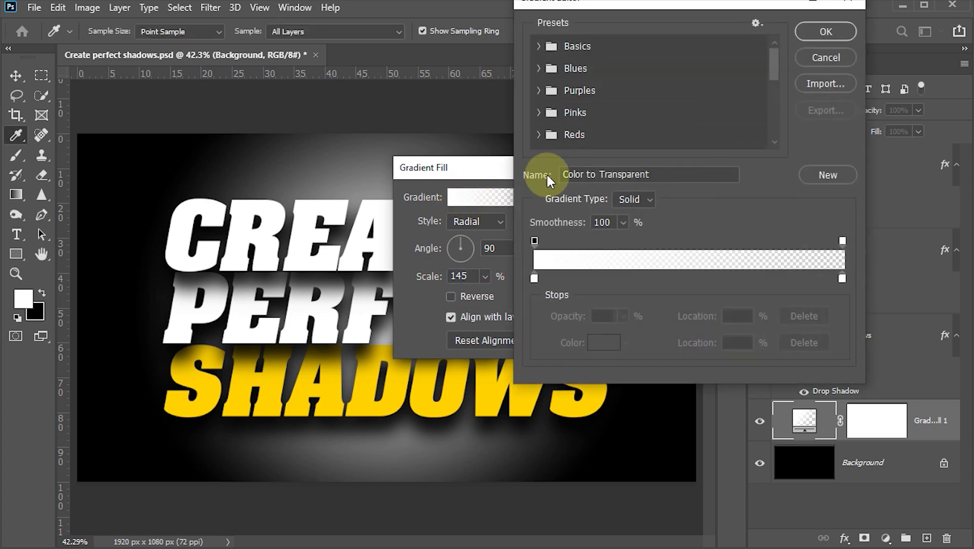
{"action": "left_click", "coordinate": [539, 46]}
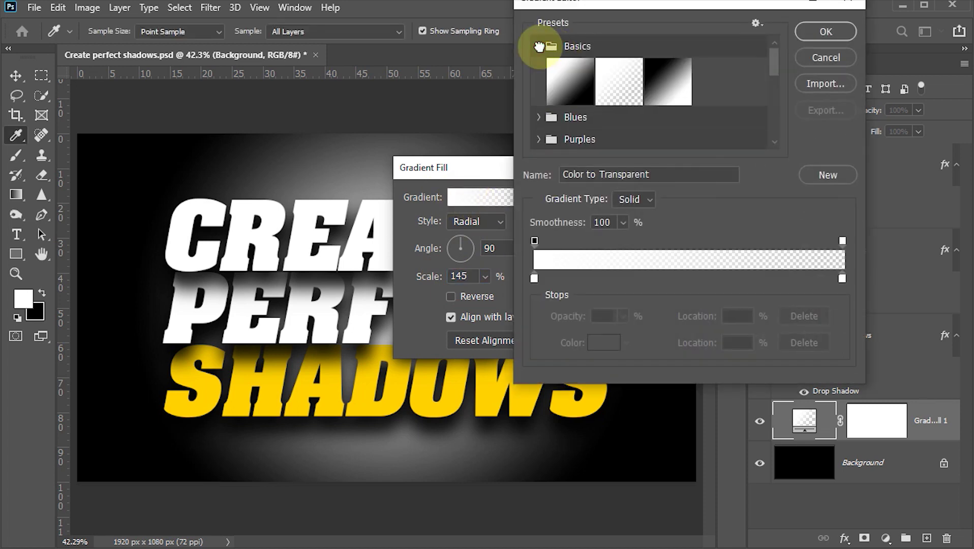
{"action": "left_click", "coordinate": [571, 83]}
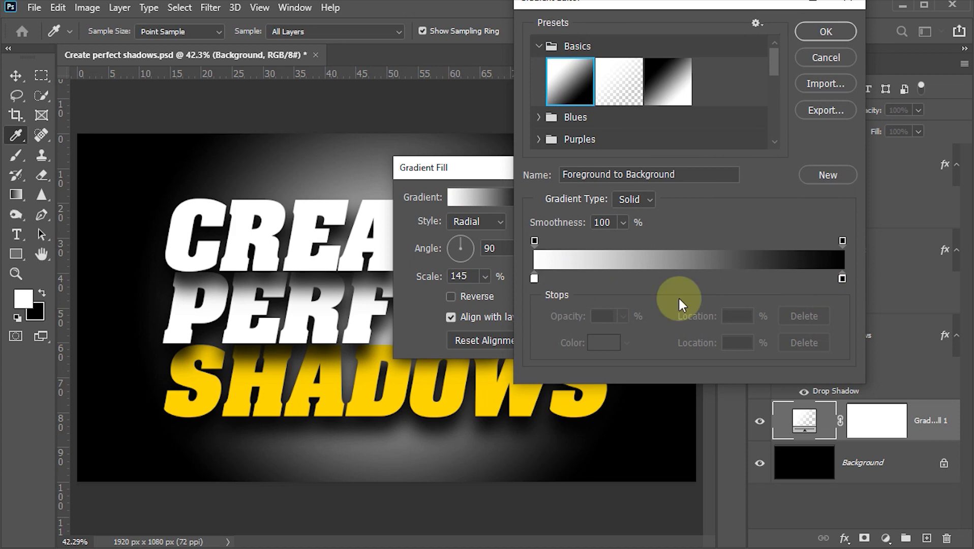
{"action": "double_click", "coordinate": [841, 278]}
{"action": "left_click_drag", "start_coordinate": [712, 313], "coordinate": [725, 341]}
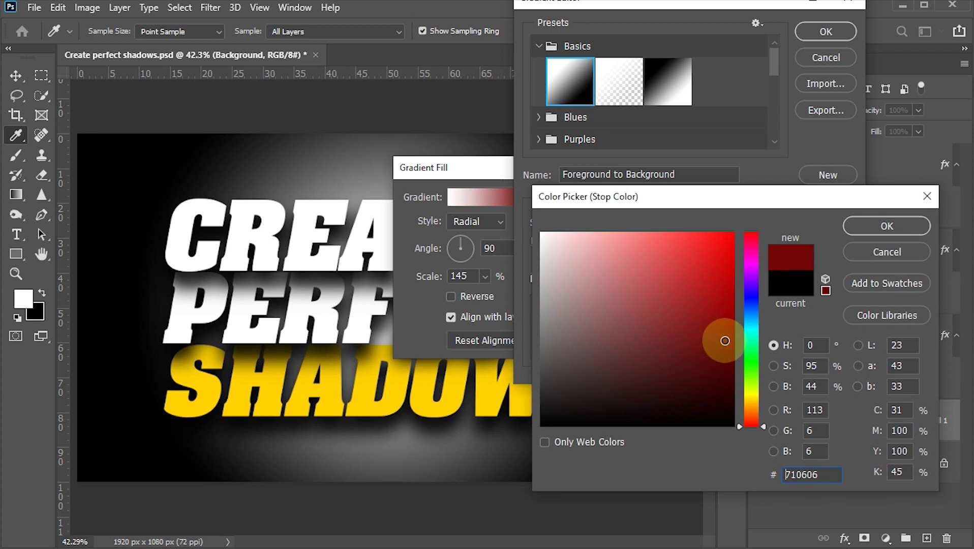
{"action": "left_click", "coordinate": [867, 234]}
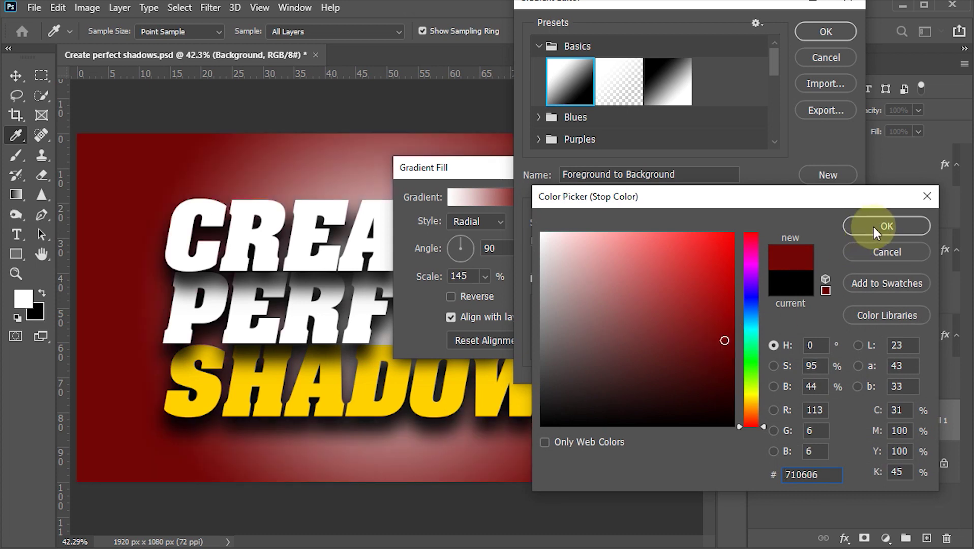
{"action": "left_click", "coordinate": [873, 224]}
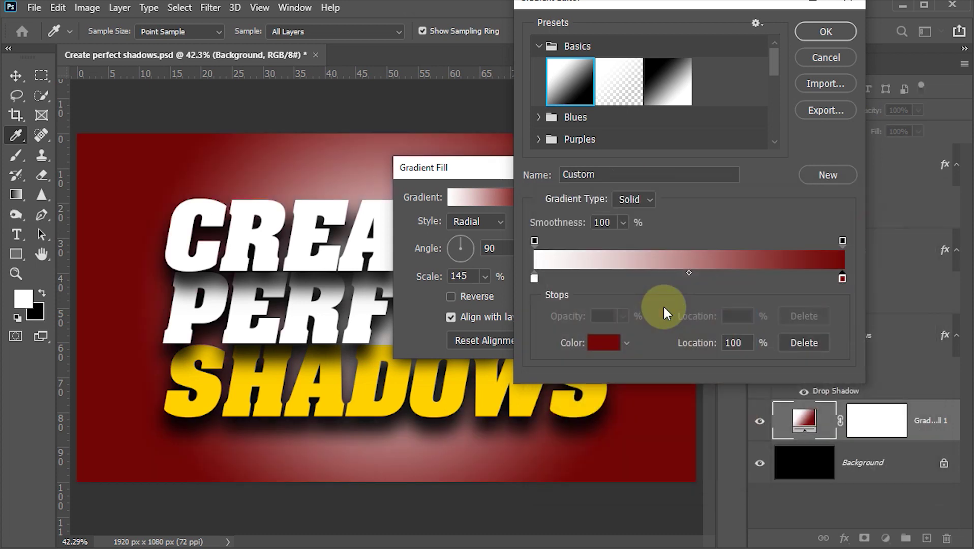
Step: Set the gradient's centre stop to bright red d20f0f and apply the fill
{"action": "double_click", "coordinate": [533, 278]}
{"action": "left_click", "coordinate": [704, 298]}
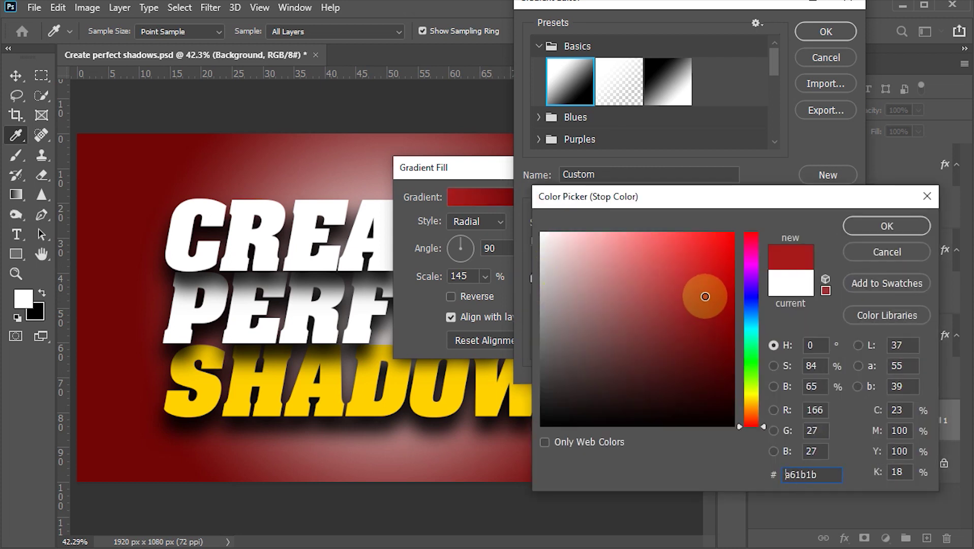
{"action": "left_click_drag", "start_coordinate": [704, 297], "coordinate": [718, 274]}
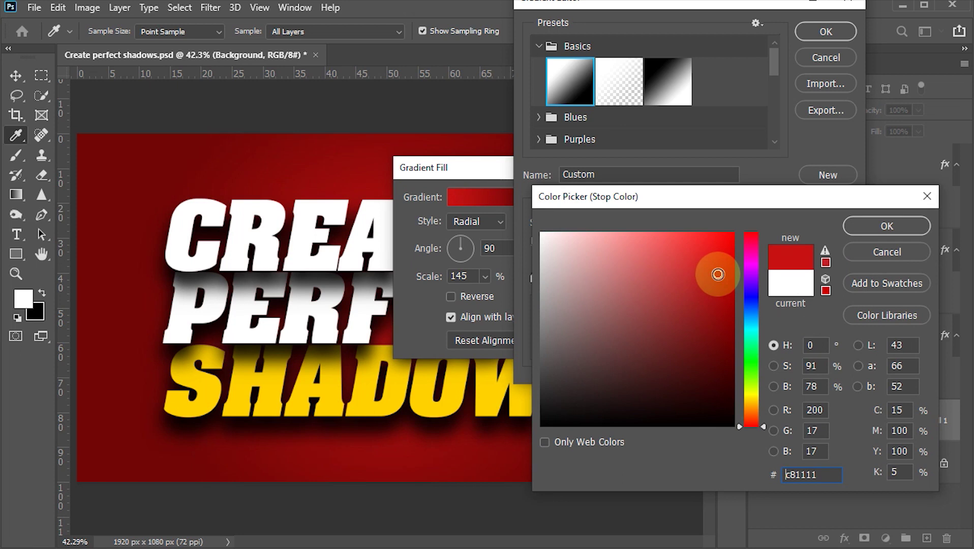
{"action": "left_click_drag", "start_coordinate": [718, 274], "coordinate": [723, 270]}
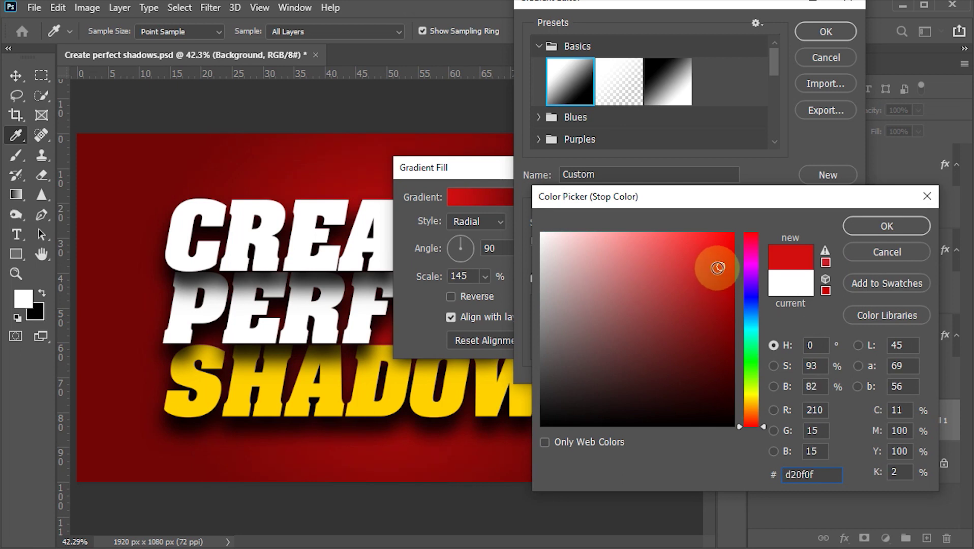
{"action": "left_click", "coordinate": [879, 223]}
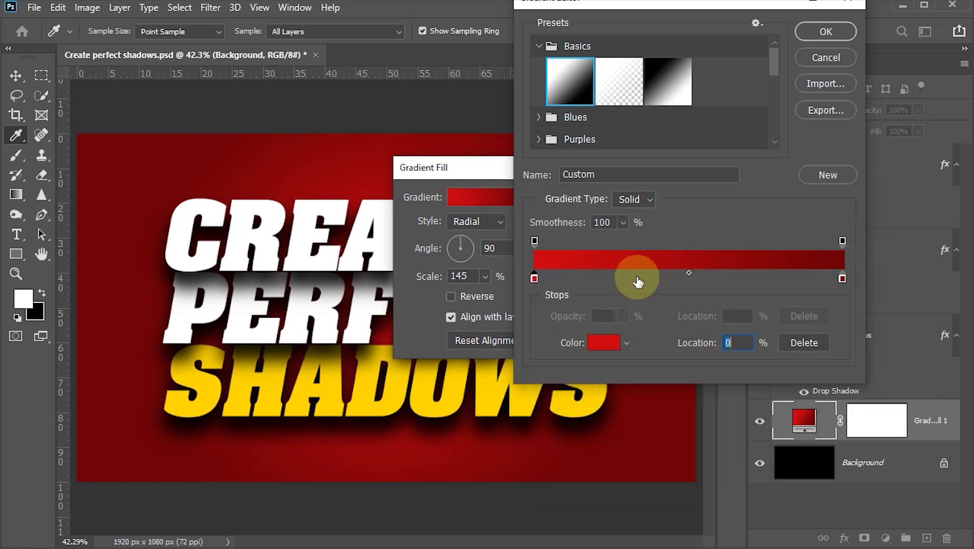
{"action": "left_click", "coordinate": [795, 38]}
{"action": "left_click", "coordinate": [596, 198]}
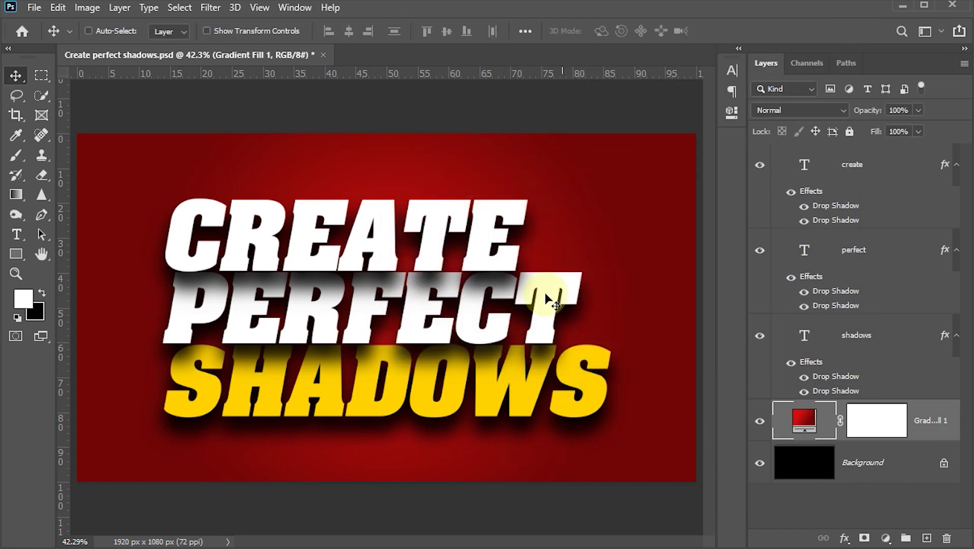